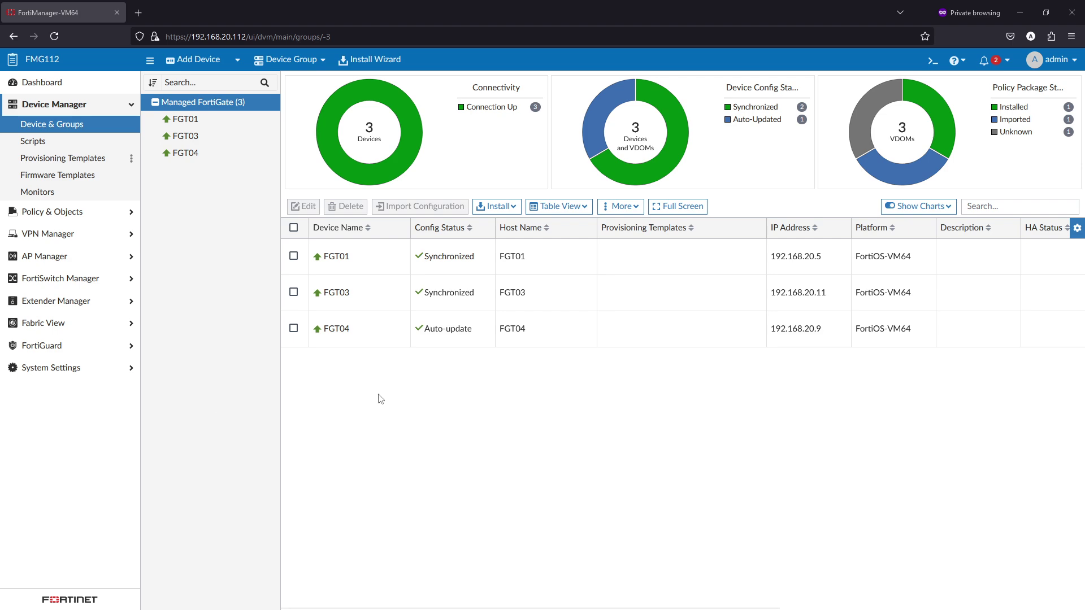
left_click(85, 158)
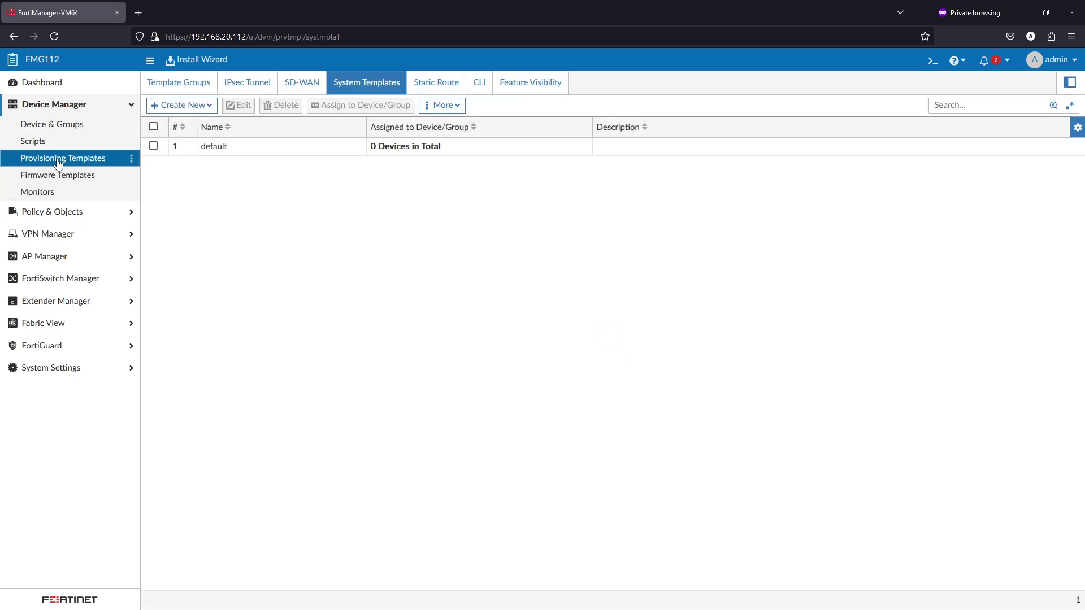
left_click(175, 81)
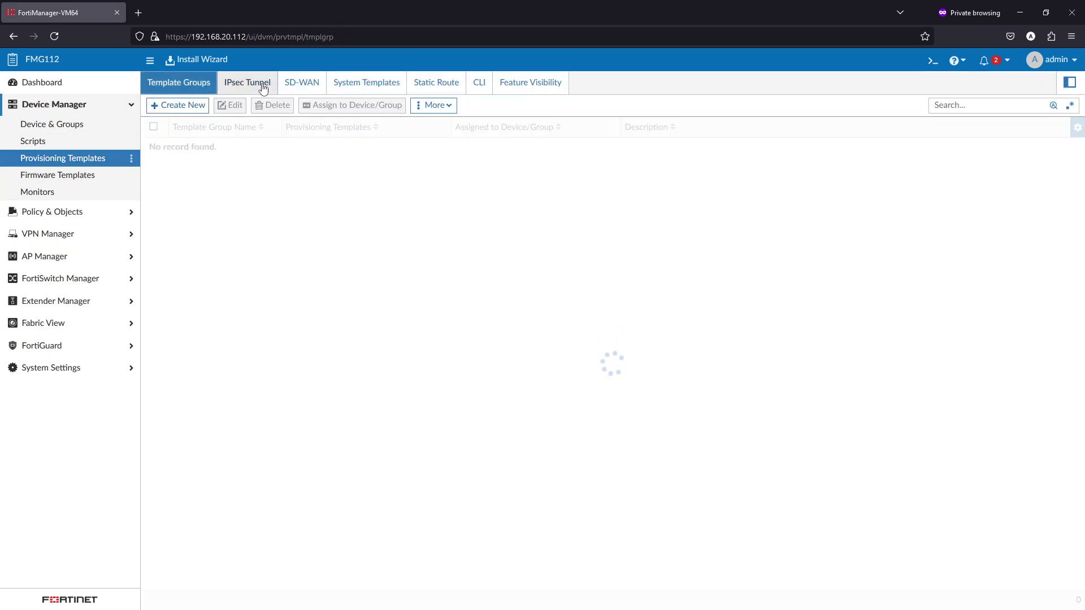
left_click(248, 81)
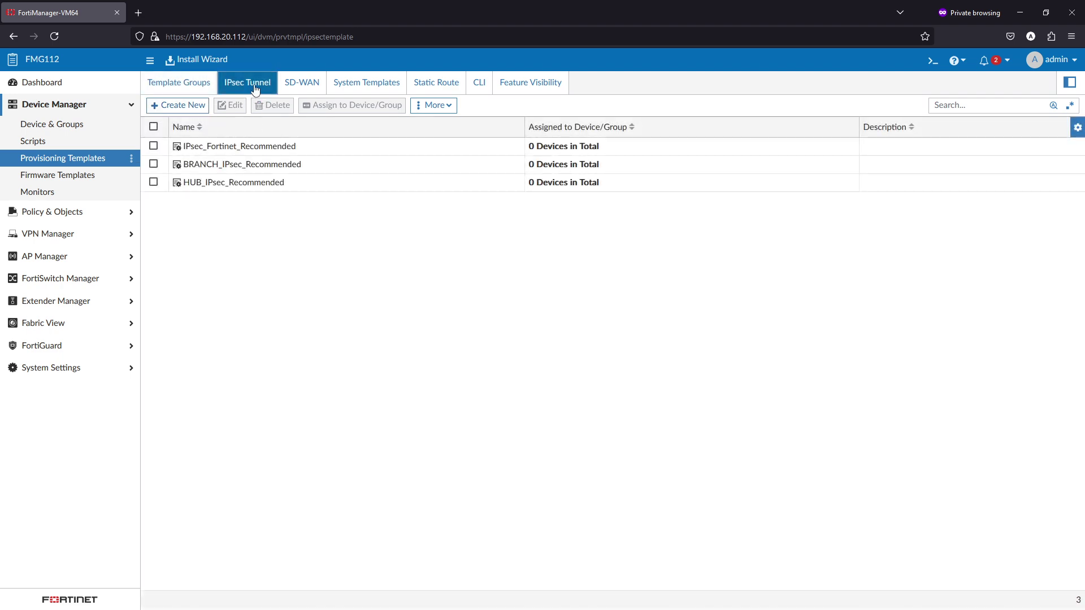
left_click(304, 84)
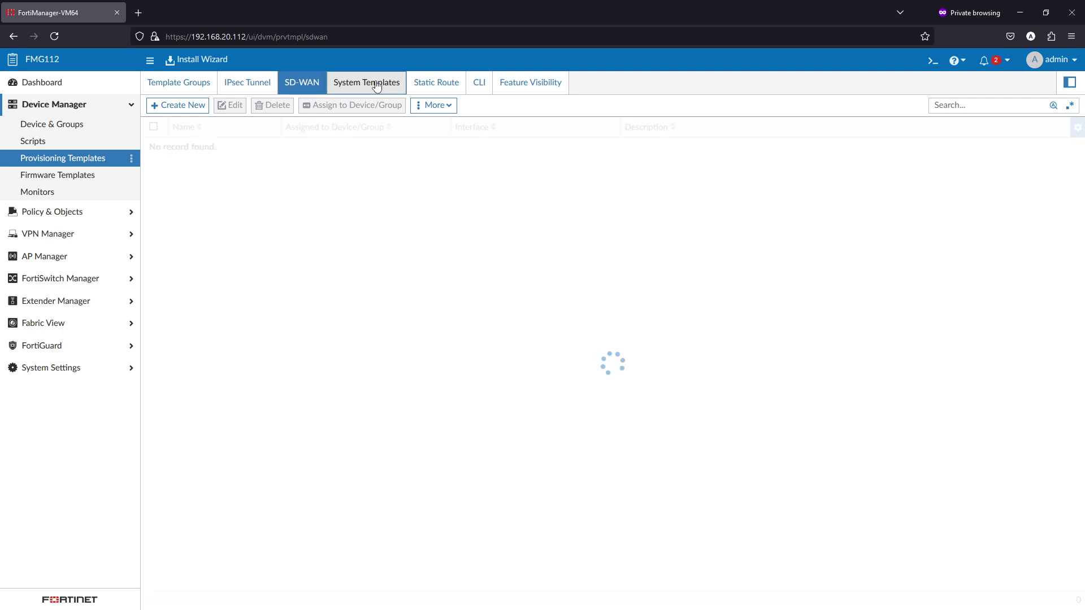
left_click(361, 85)
left_click(452, 85)
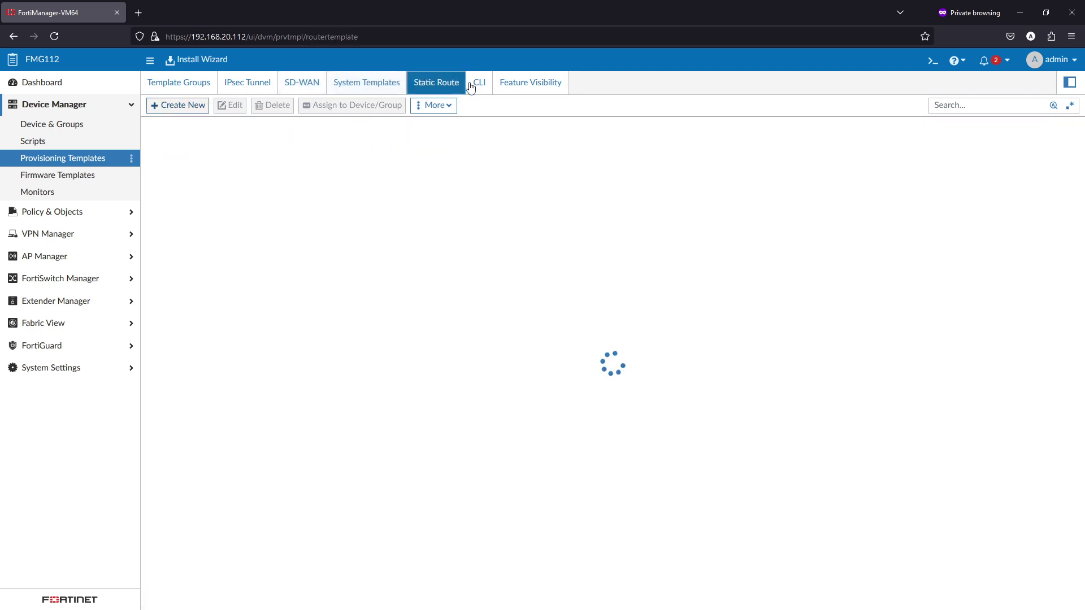
left_click(527, 85)
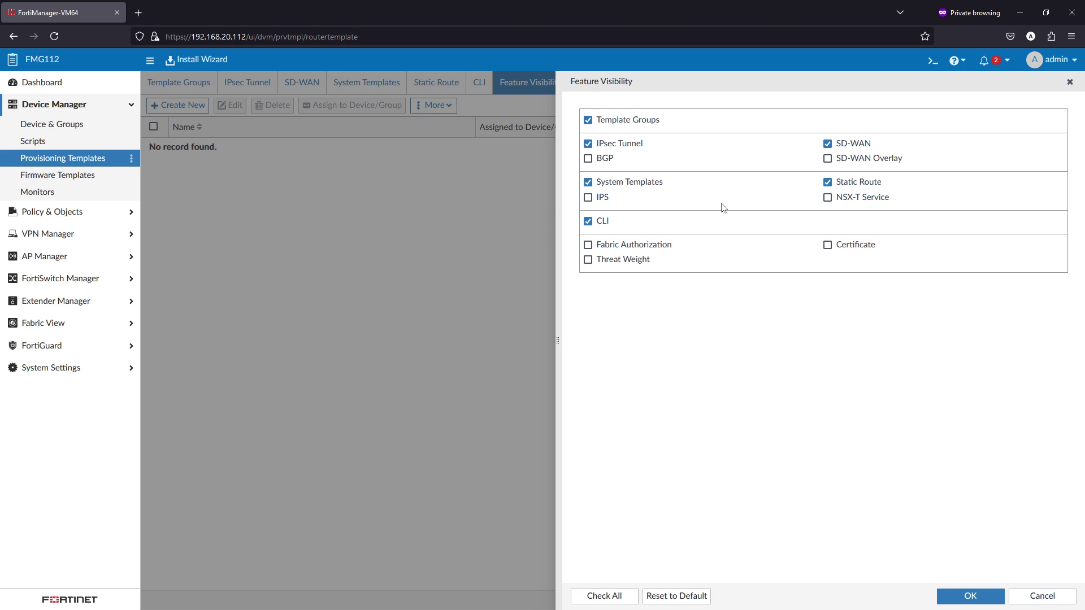
left_click(1052, 597)
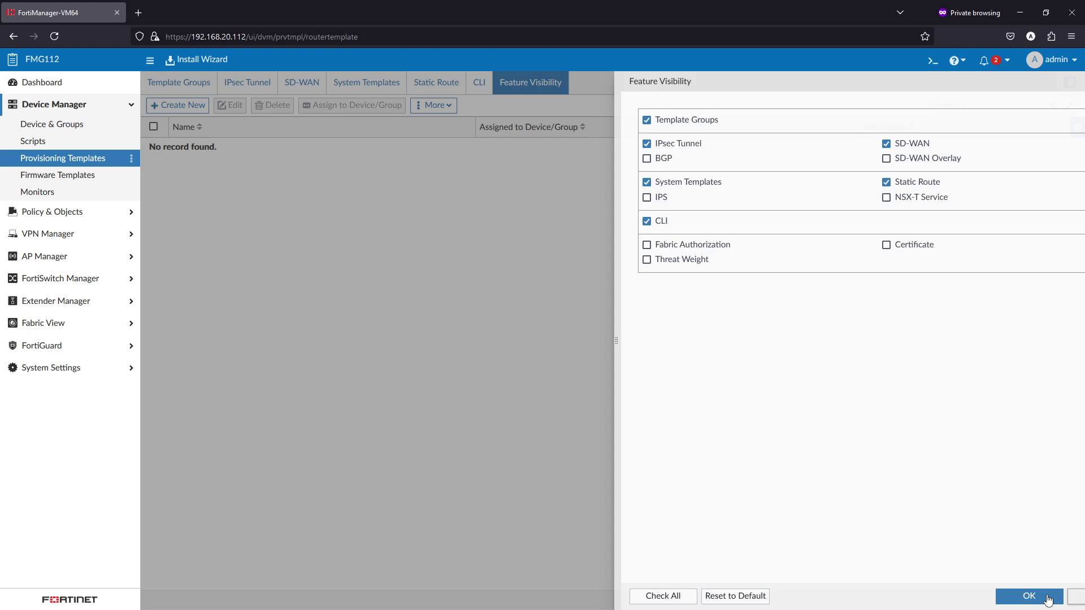
left_click(381, 80)
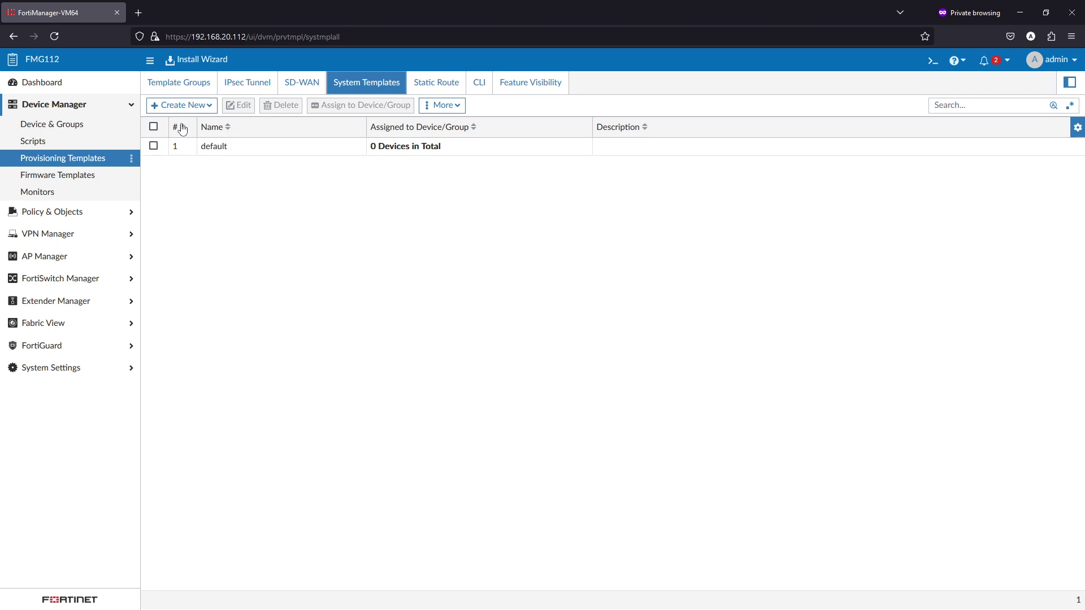
- Create a blank system template named 'test' with DNS enabled, primary 8.8.8.8 and secondary 1.1.1.1
left_click(183, 105)
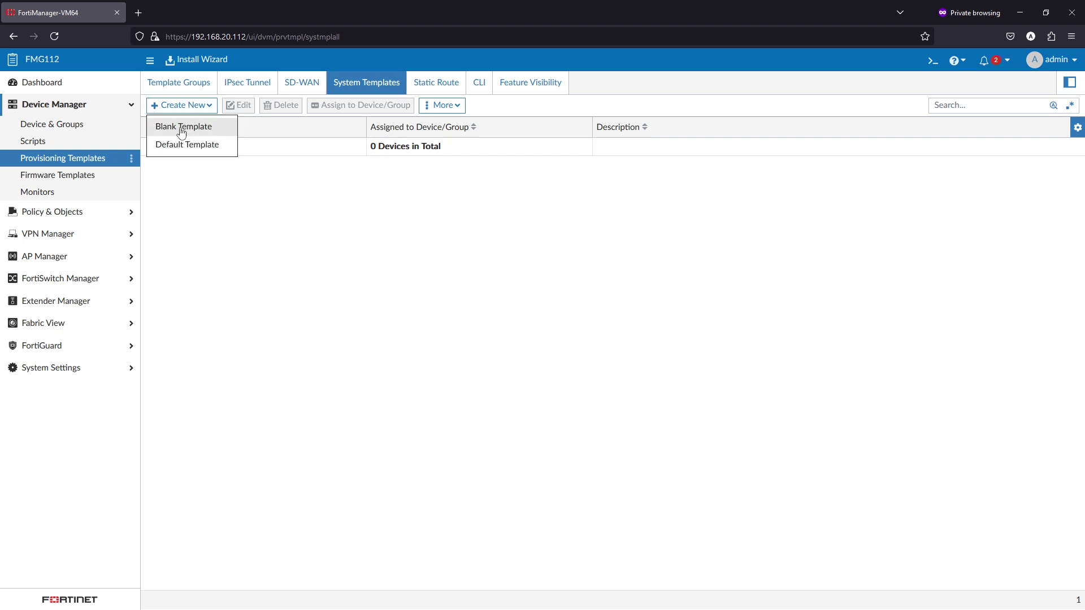
left_click(181, 129)
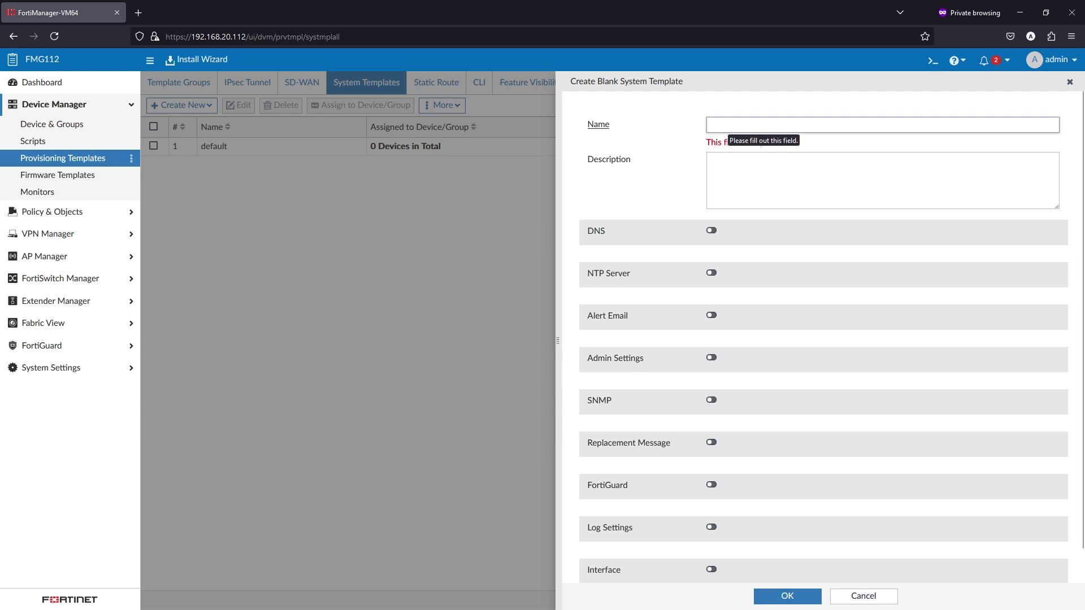
type("test")
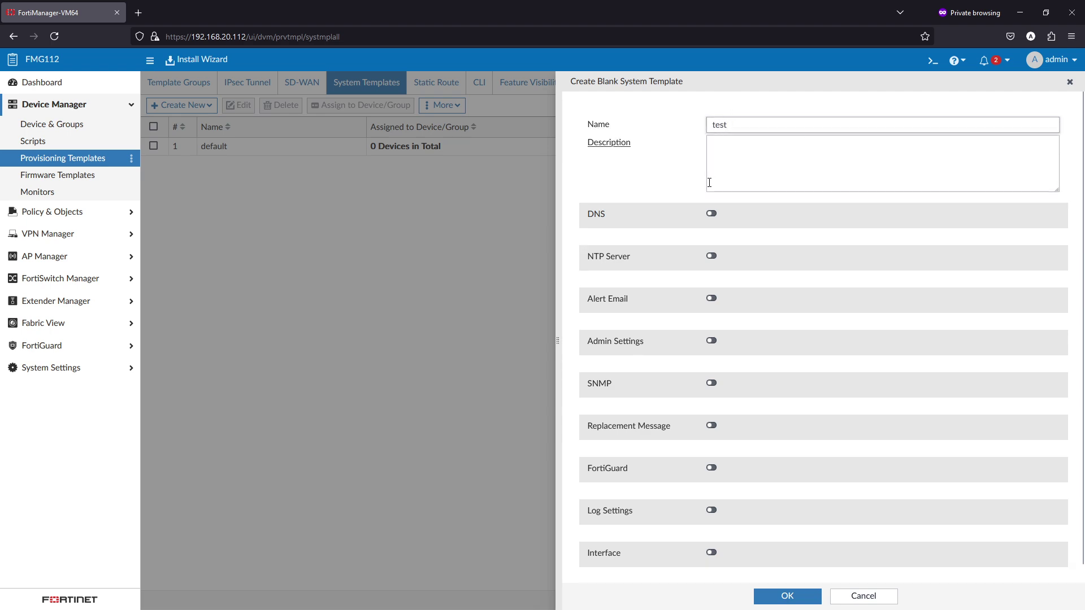
left_click(711, 214)
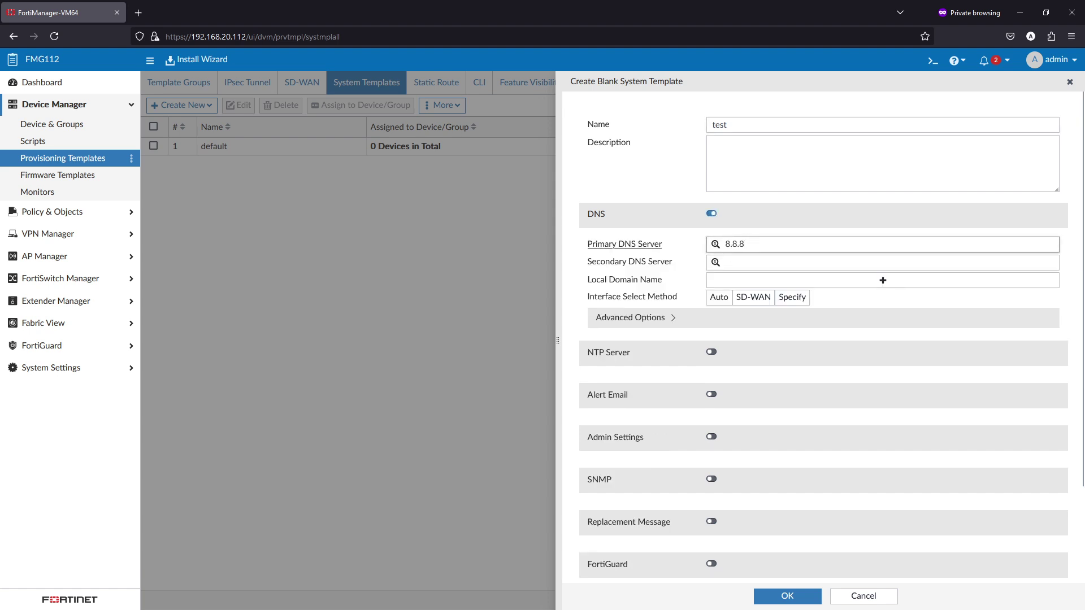
type("8.8.8.8")
key("Tab")
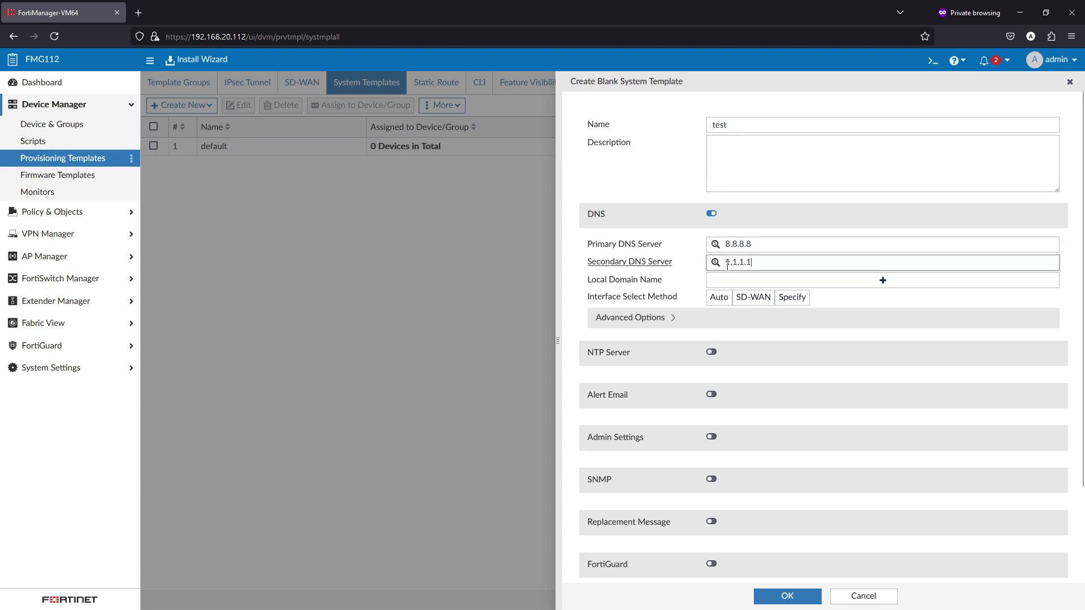
- Briefly enable the template's admin settings, then turn them back off
scroll(703, 358, "down", 2)
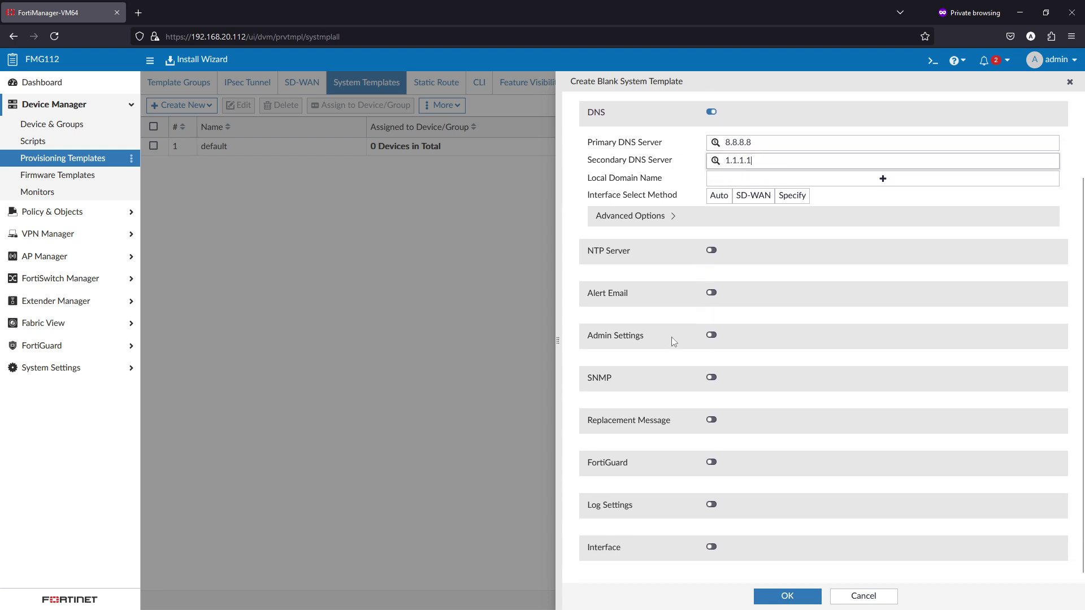
left_click(711, 336)
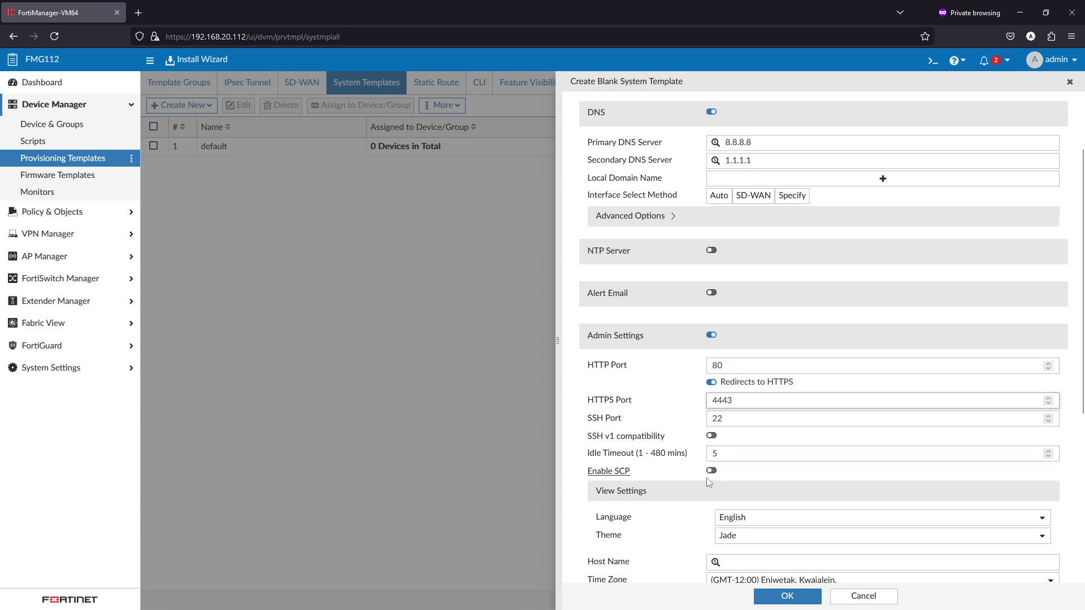
scroll(709, 482, "down", 3)
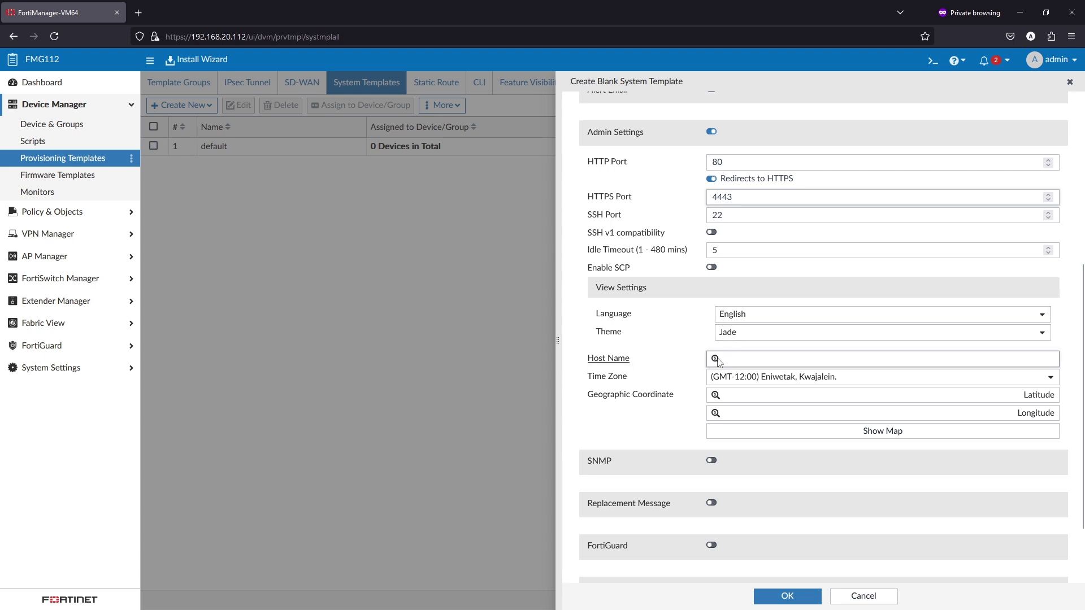
scroll(739, 350, "up", 3)
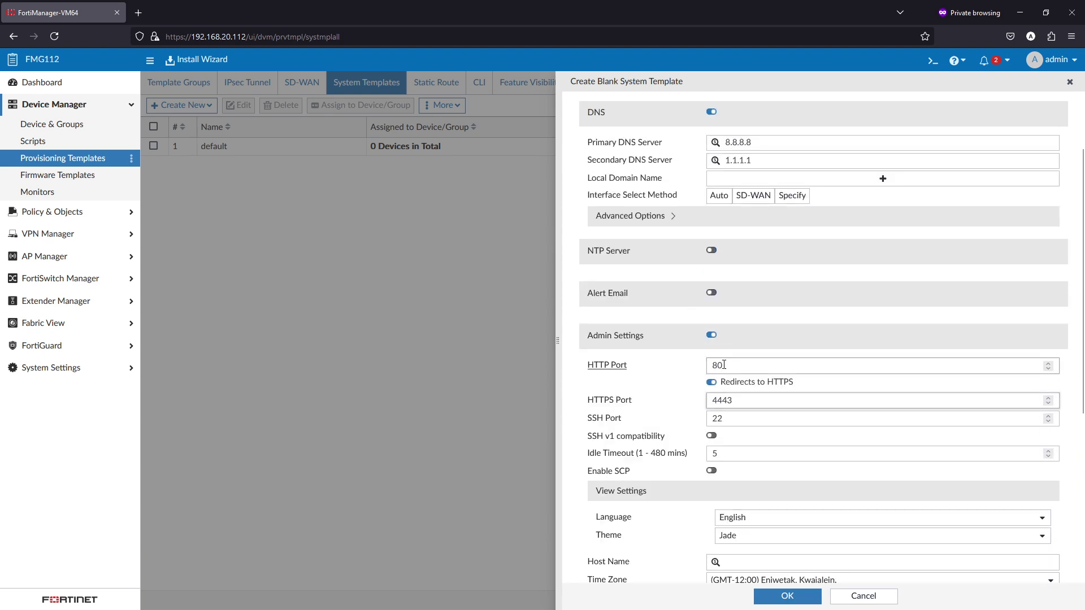
left_click(712, 336)
- Try log settings with FortiAnalyzer Cloud logging and its advanced options, then disable log settings again
scroll(639, 407, "down", 1)
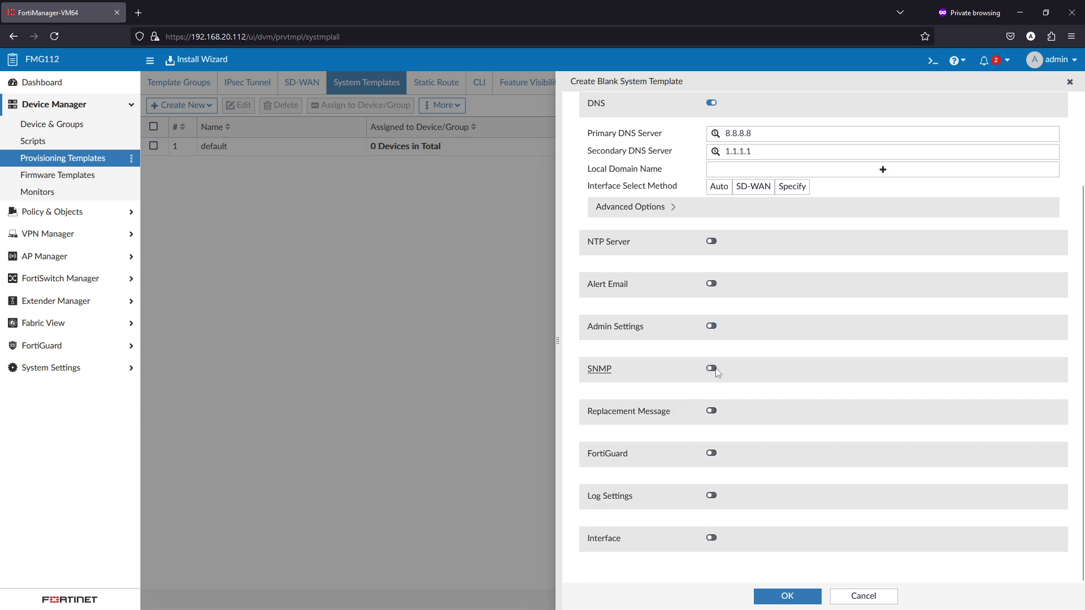
left_click(711, 492)
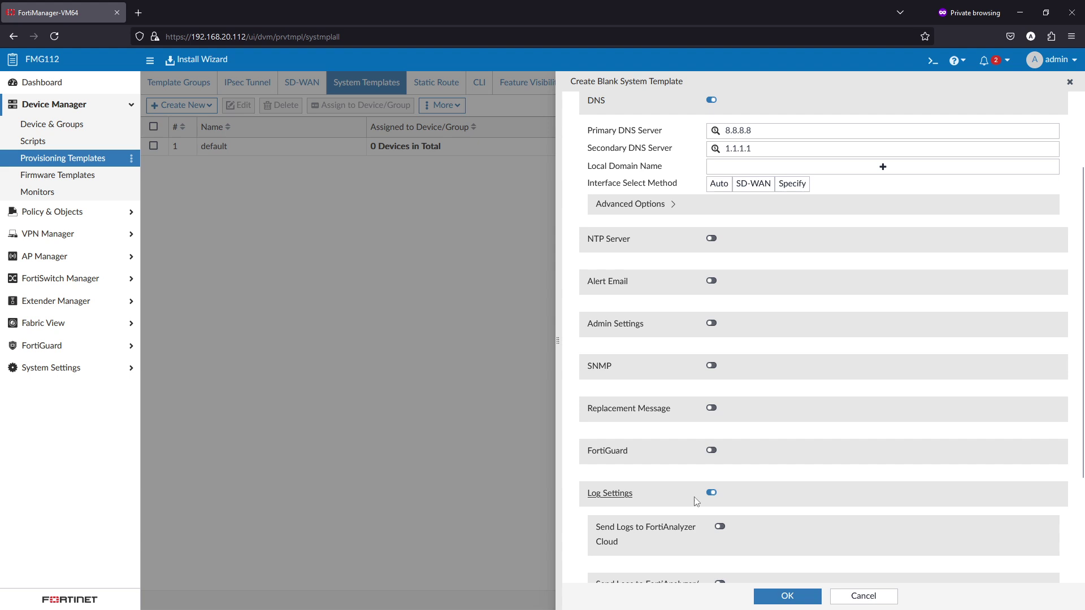
scroll(695, 483, "down", 3)
left_click(719, 370)
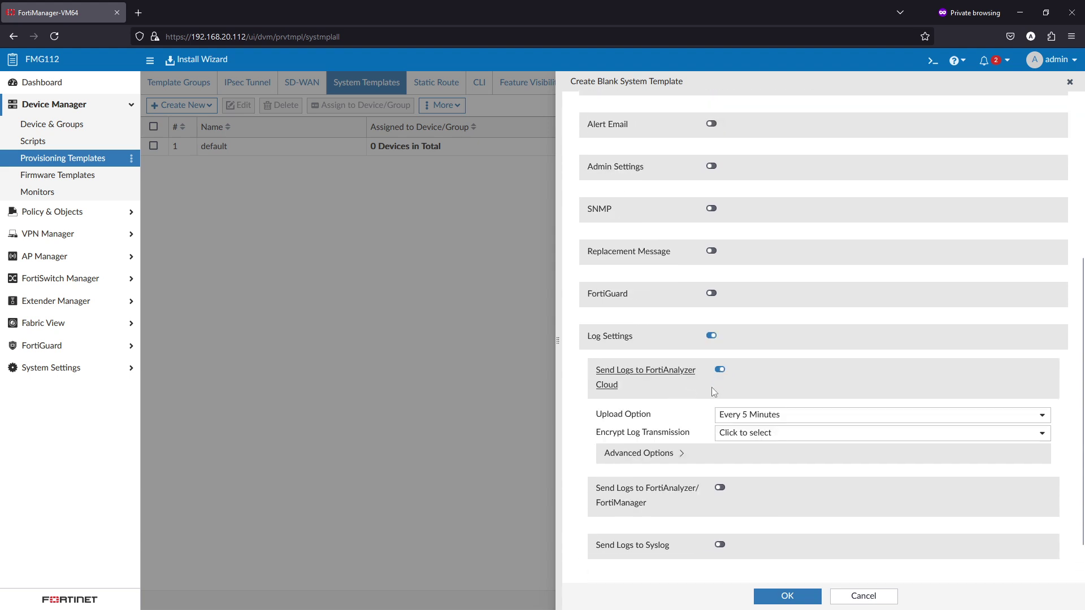
left_click(678, 453)
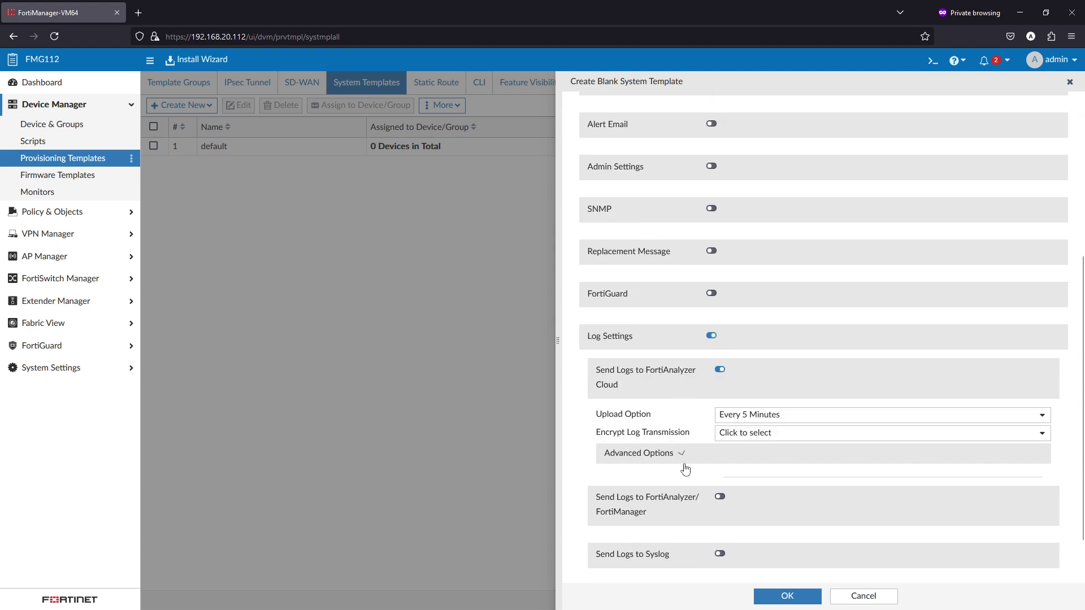
scroll(666, 441, "down", 4)
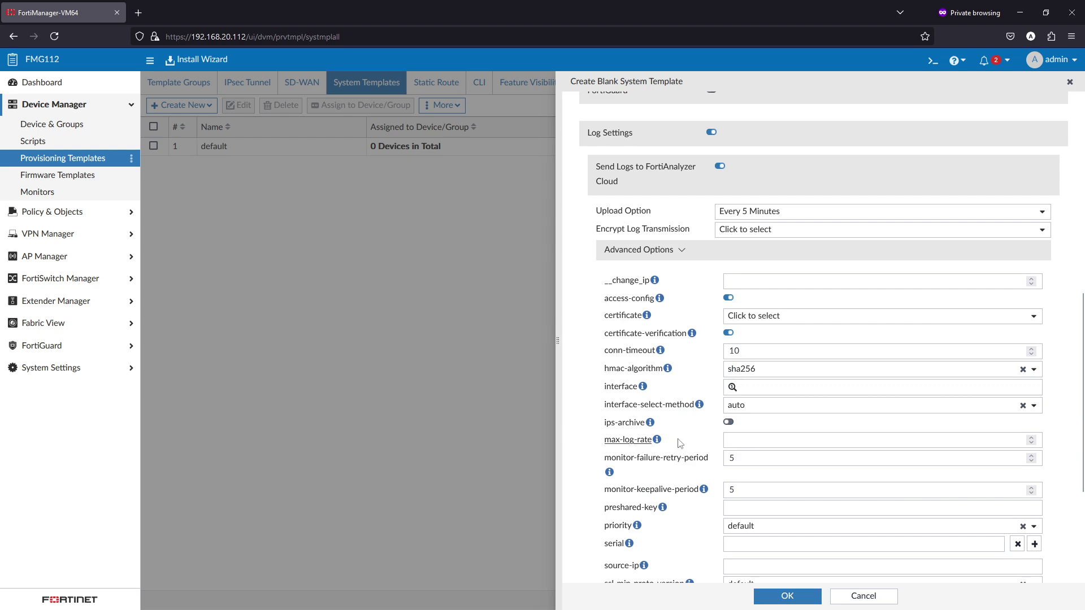
scroll(637, 424, "up", 7)
scroll(700, 438, "down", 2)
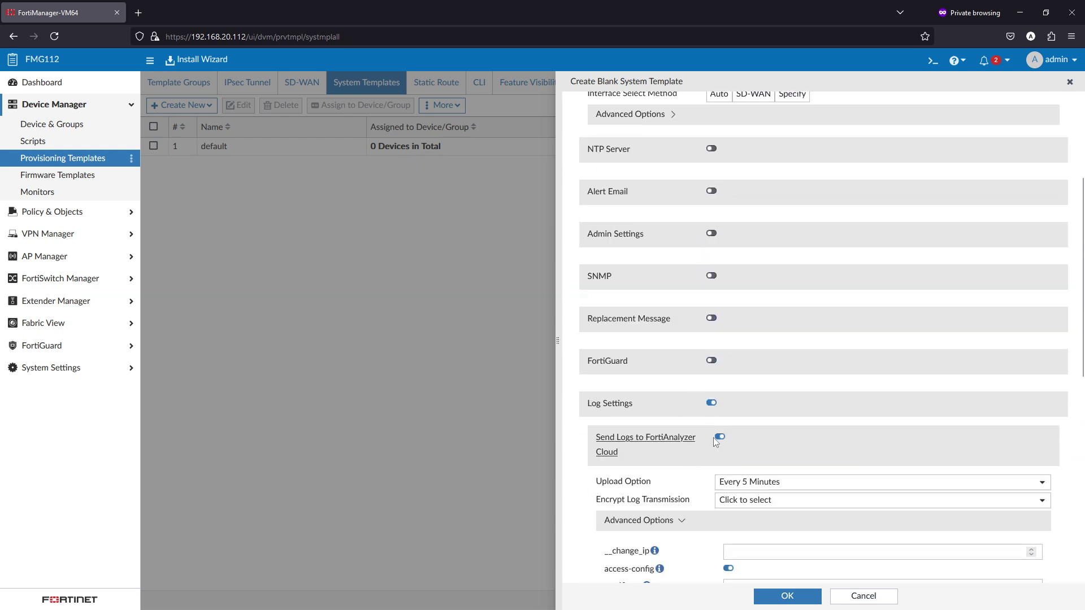
left_click(711, 402)
scroll(700, 407, "up", 2)
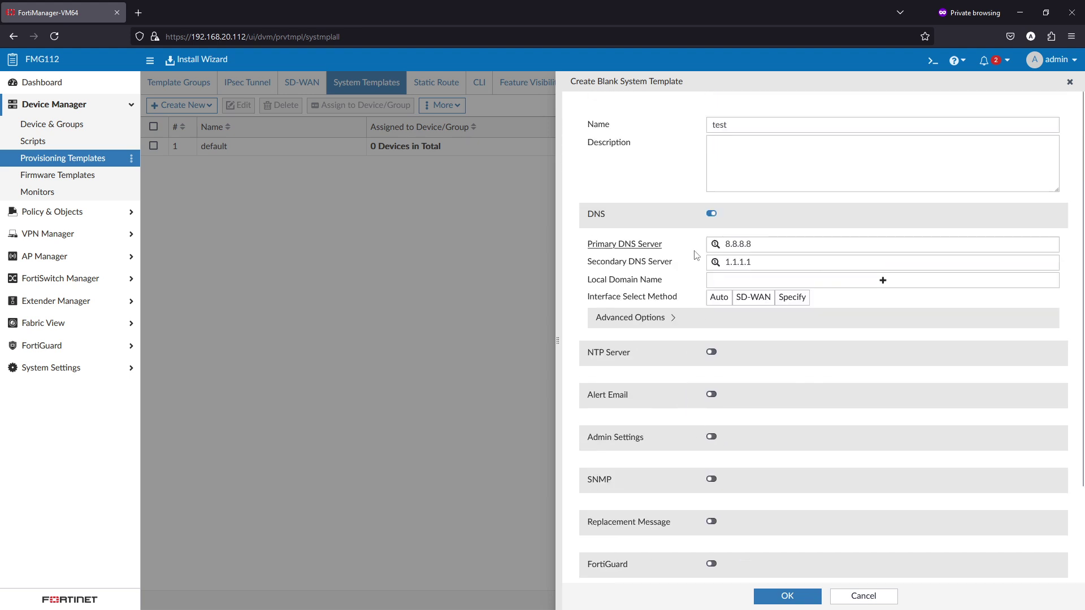
- Save the test template and reopen it to check, closing without changes
left_click(785, 597)
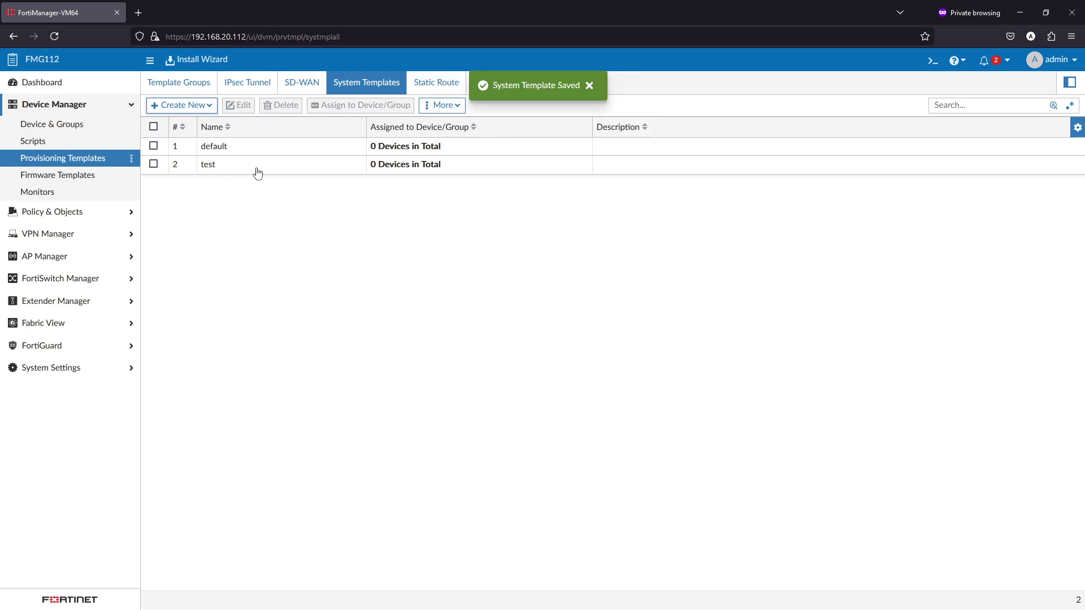
left_click(256, 169)
double_click(249, 169)
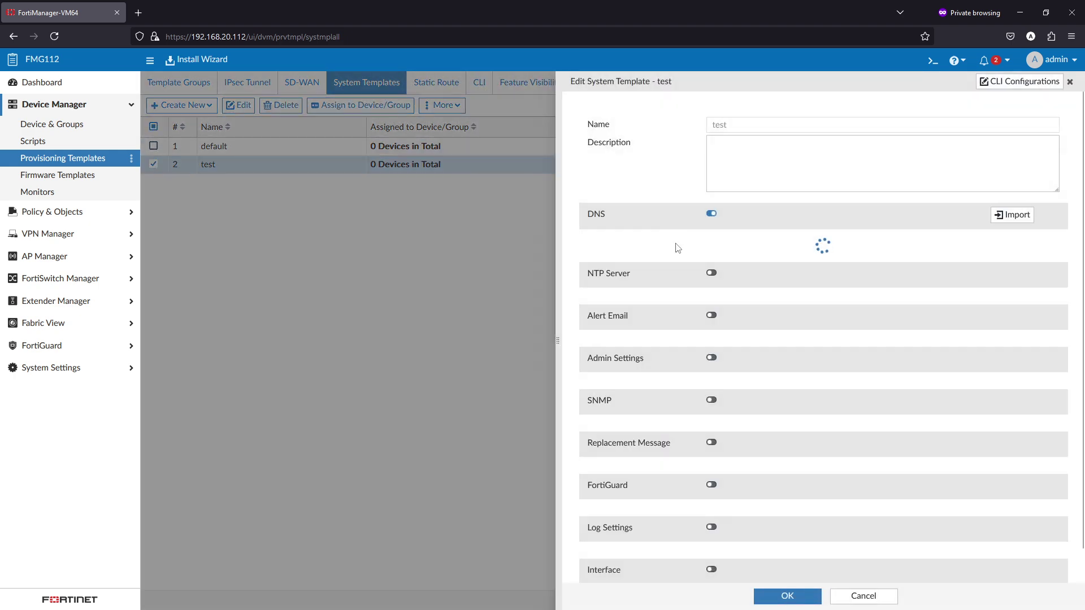
left_click(854, 596)
- Assign the test template to FGT01, FGT03 and FGT04, then return to Device & Groups
left_click(347, 107)
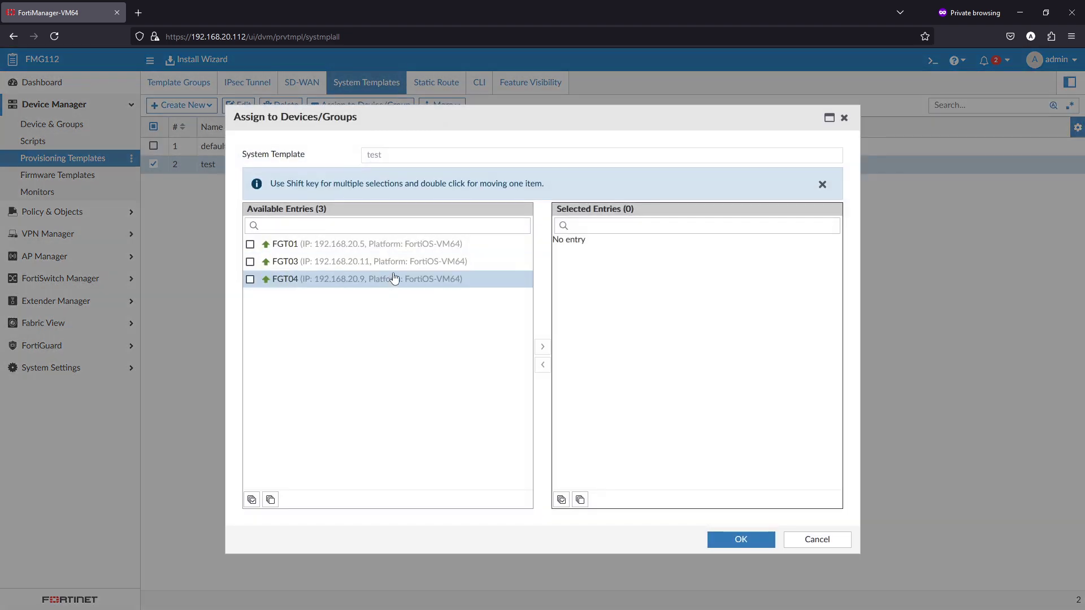
left_click(250, 244)
left_click(250, 262)
left_click(250, 280)
left_click(542, 346)
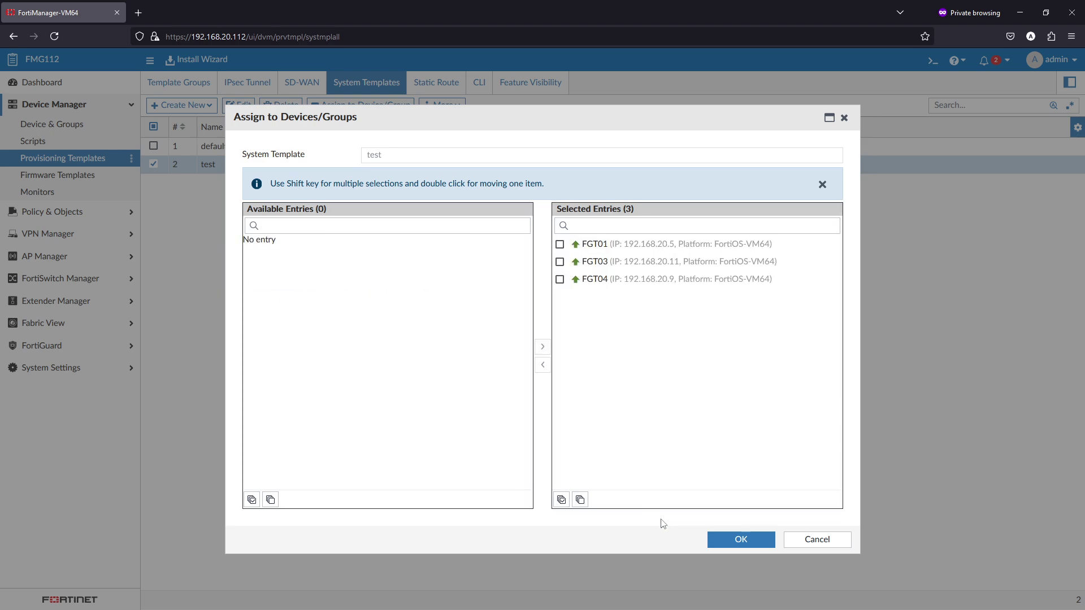
left_click(738, 540)
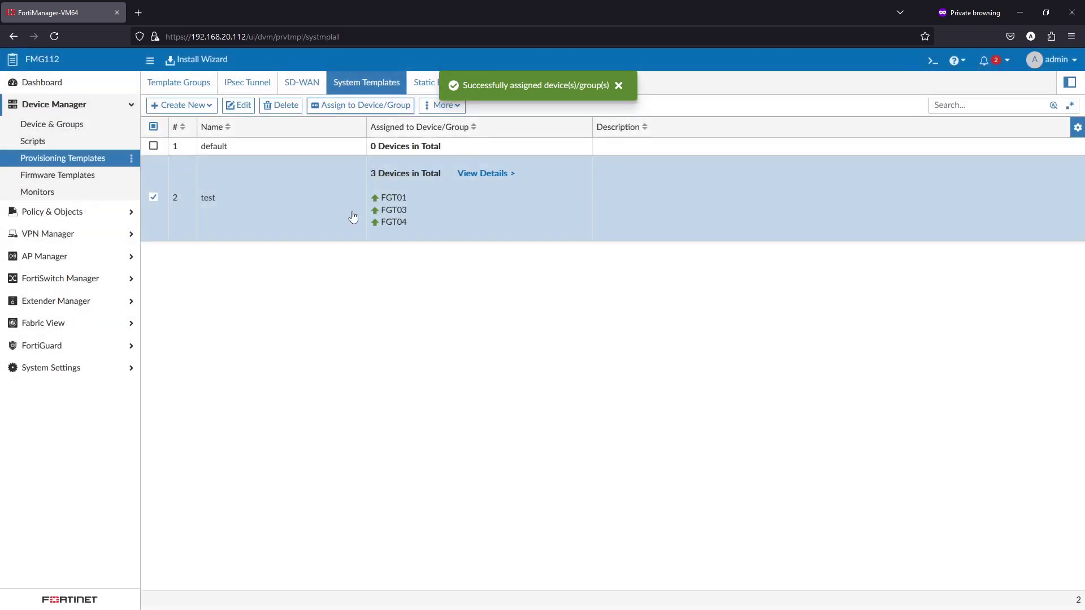
left_click(55, 124)
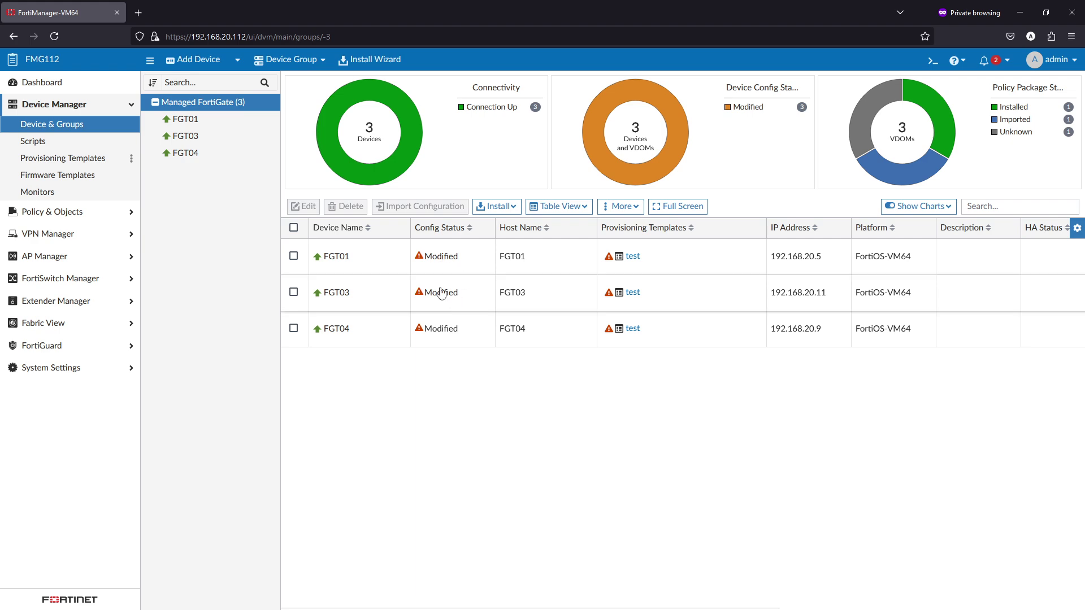
- Launch the Install Wizard and choose the devices to receive the template settings
left_click(494, 206)
left_click(498, 228)
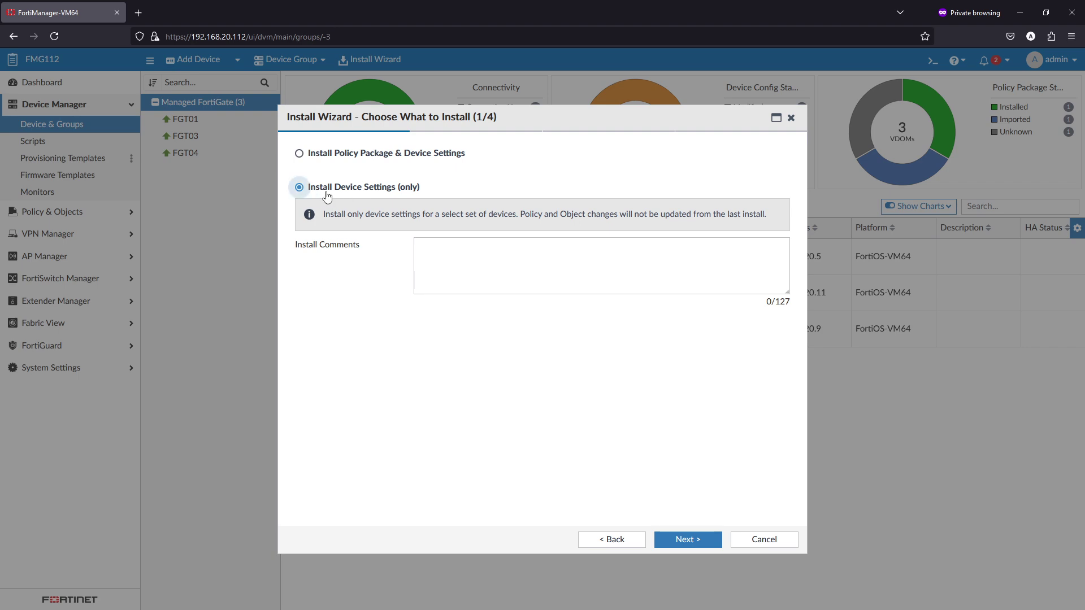
left_click(668, 541)
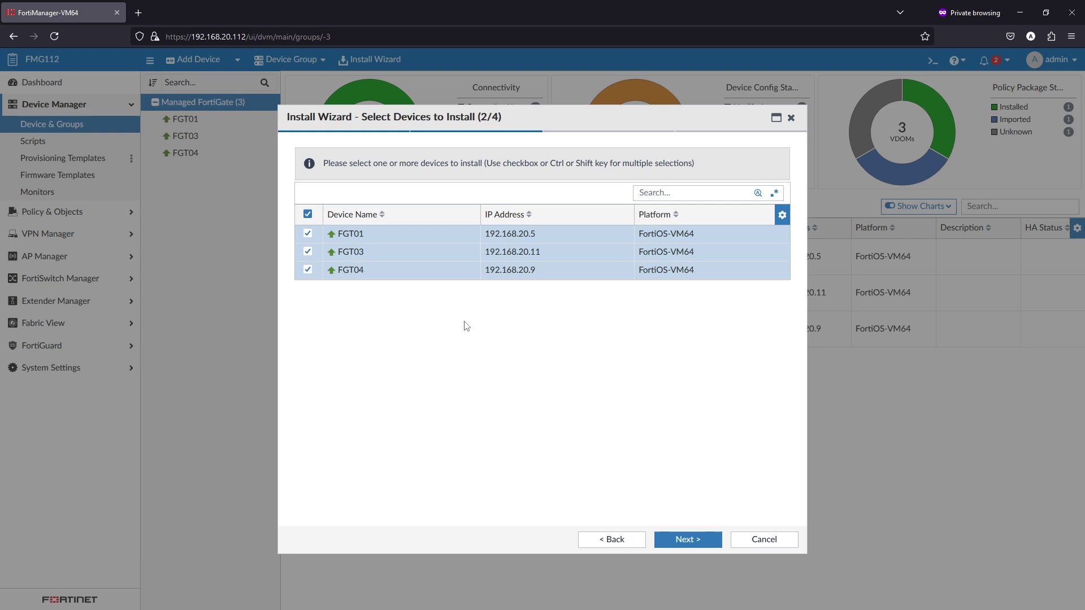
left_click(308, 215)
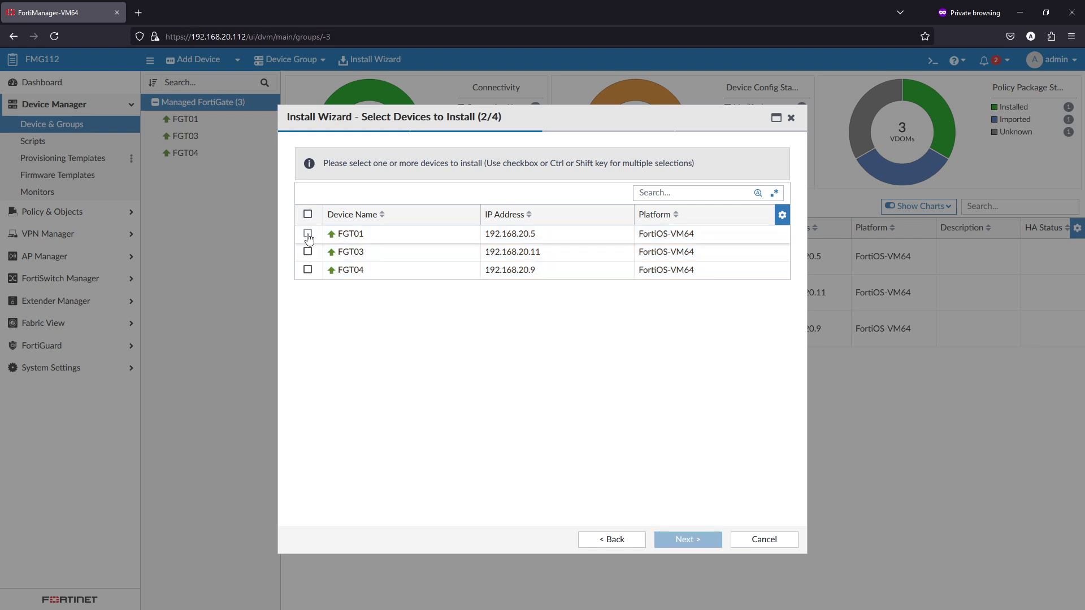
left_click(308, 233)
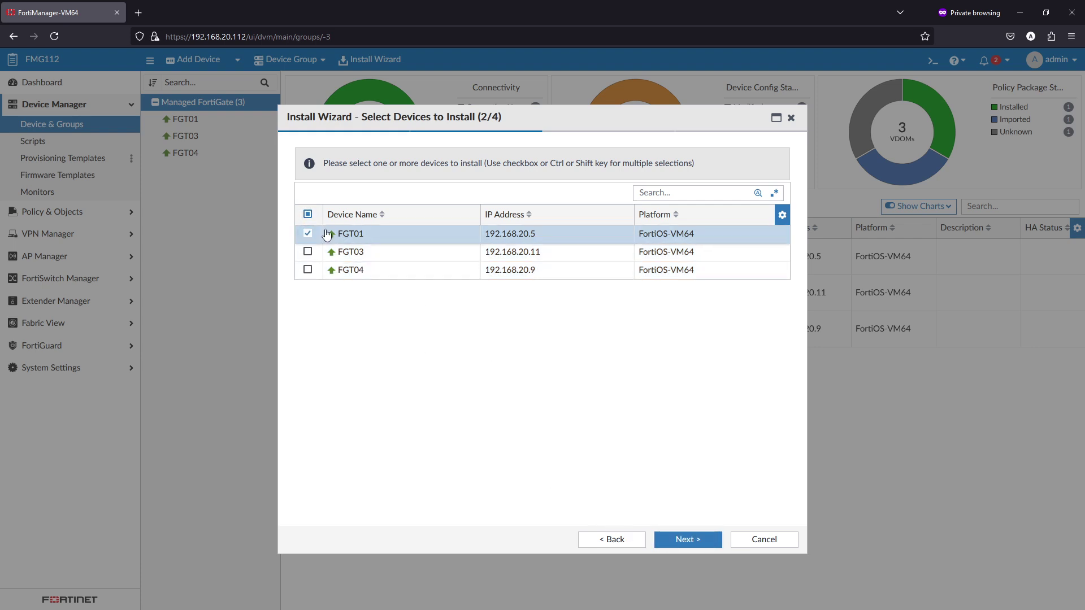
left_click(686, 541)
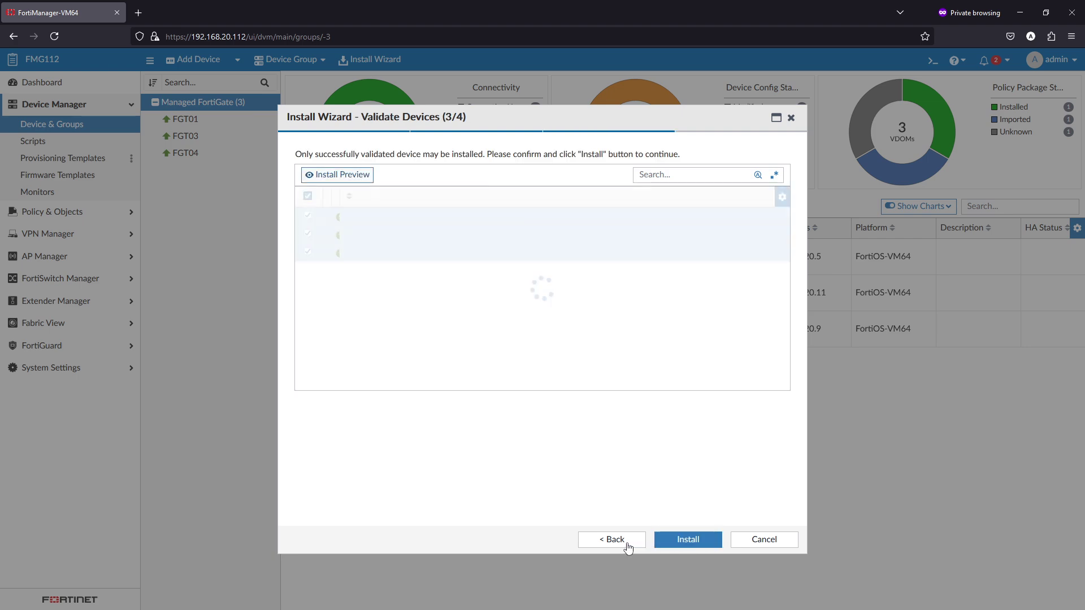
- Preview the pending scripts for FGT01, FGT03 and FGT04, then install and finish
left_click(330, 177)
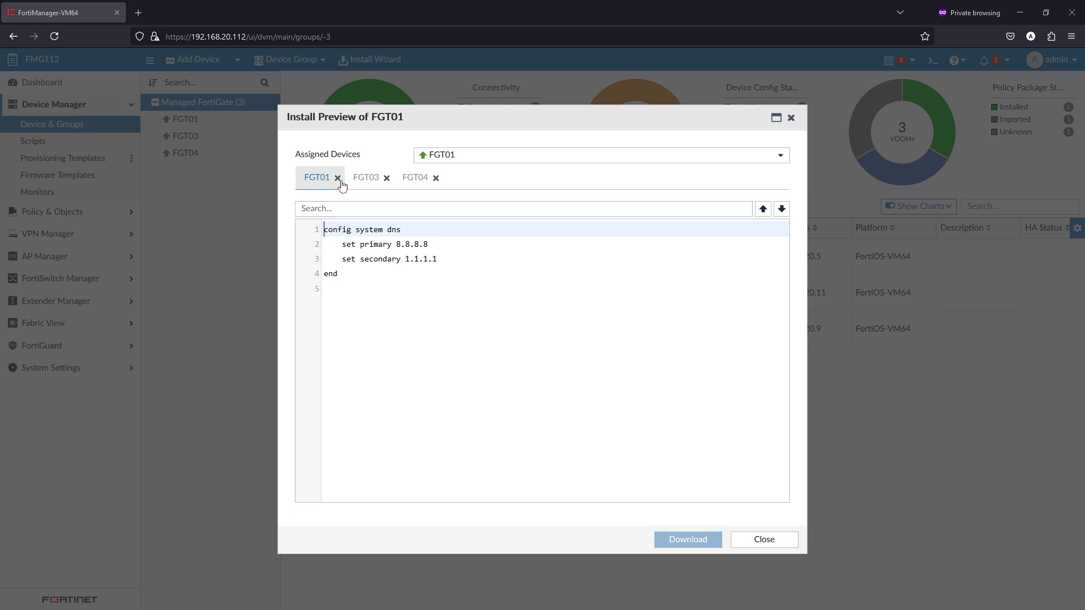
left_click(360, 180)
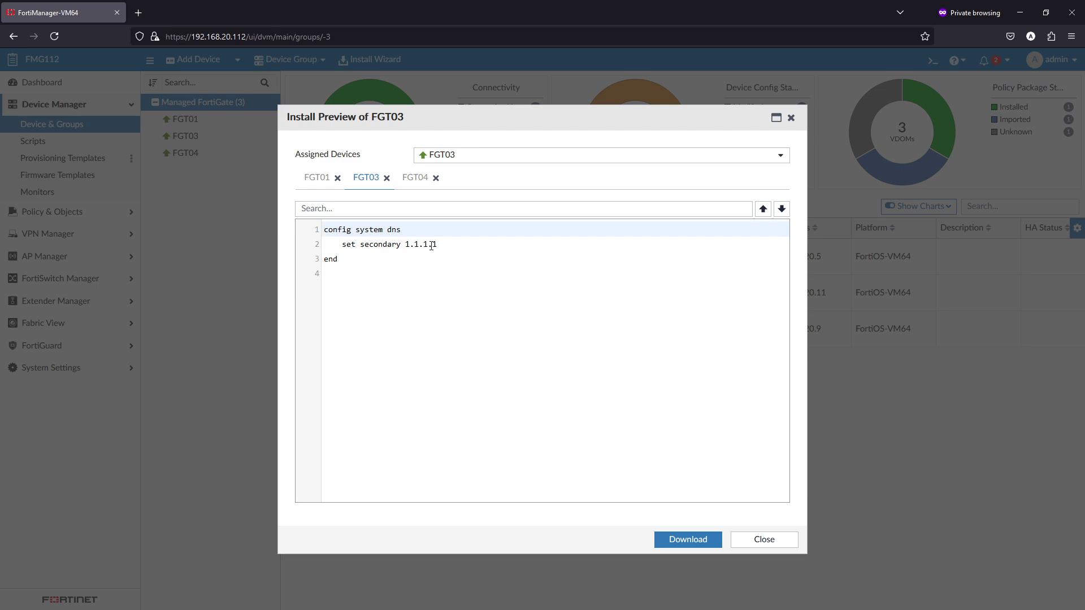
left_click(414, 180)
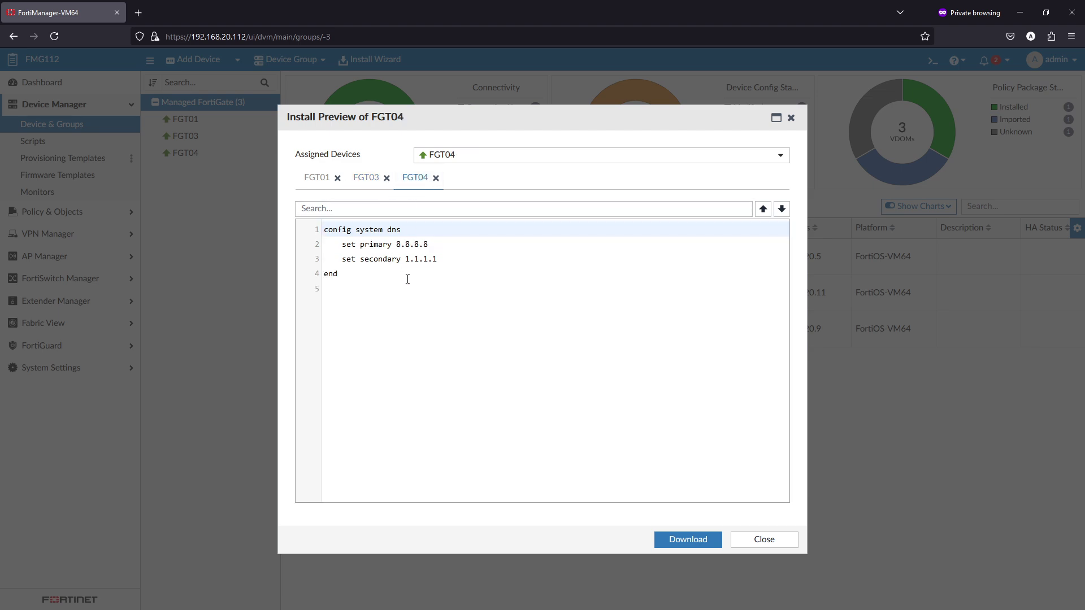
left_click(762, 541)
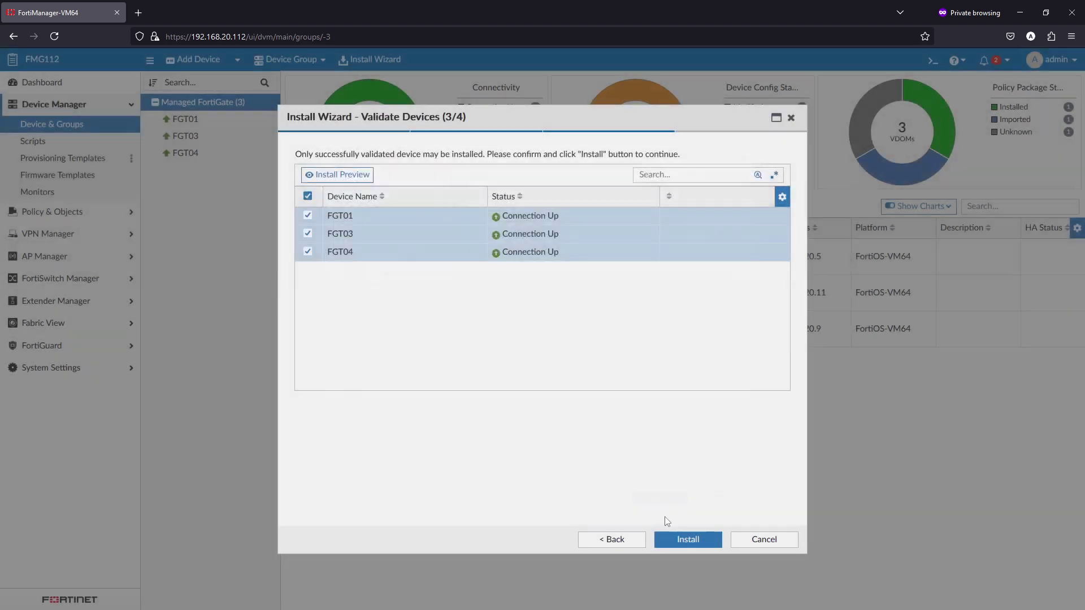
left_click(688, 540)
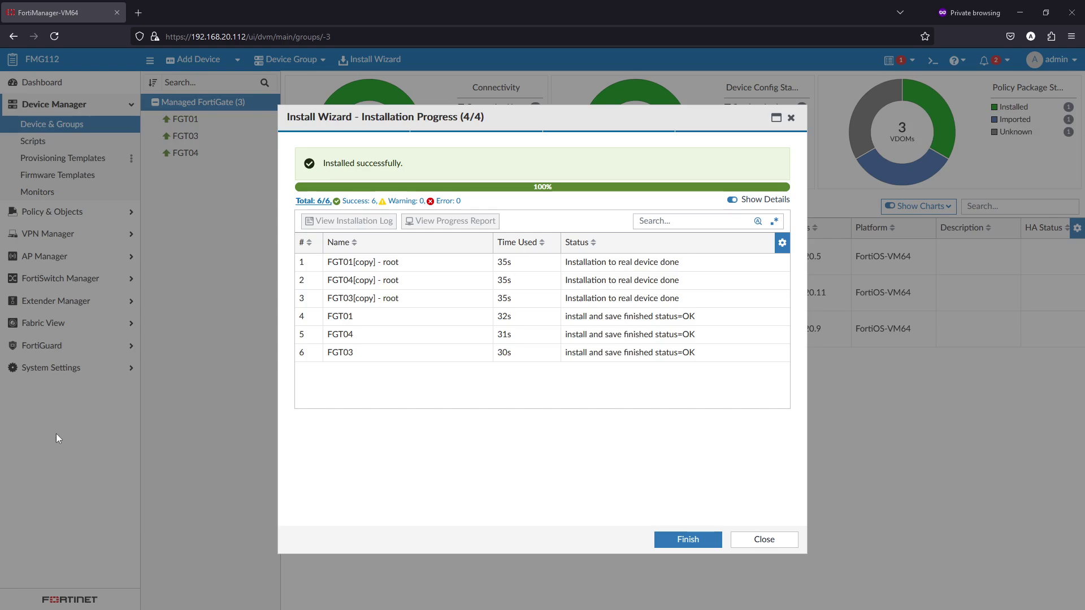
left_click(689, 540)
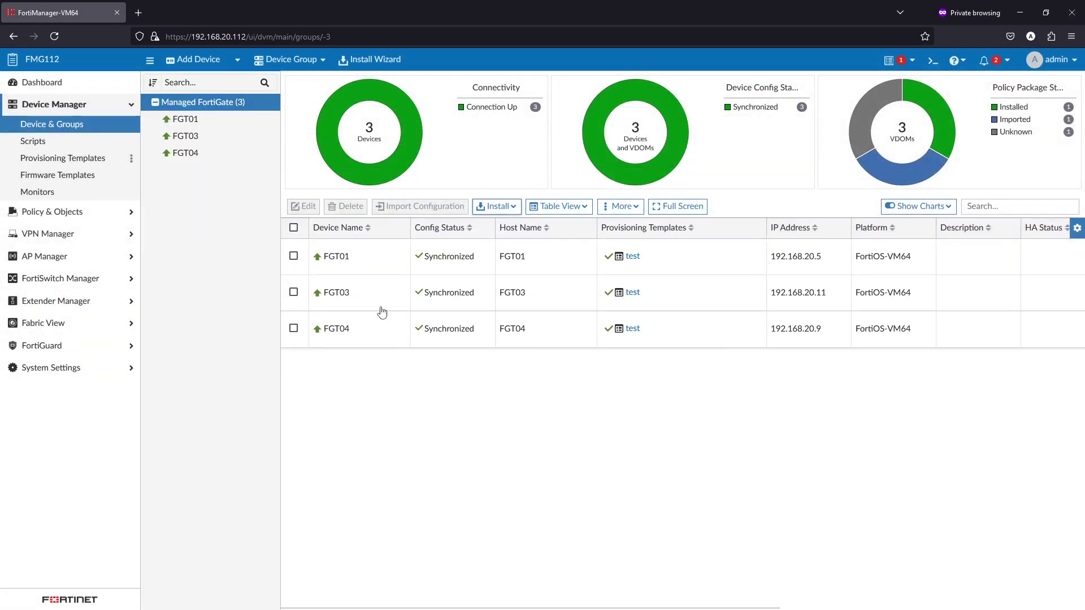
- Set FGT01's primary DNS to 192.168.1.1 under Network > DNS, apply it, and launch the Install Wizard
left_click(343, 263)
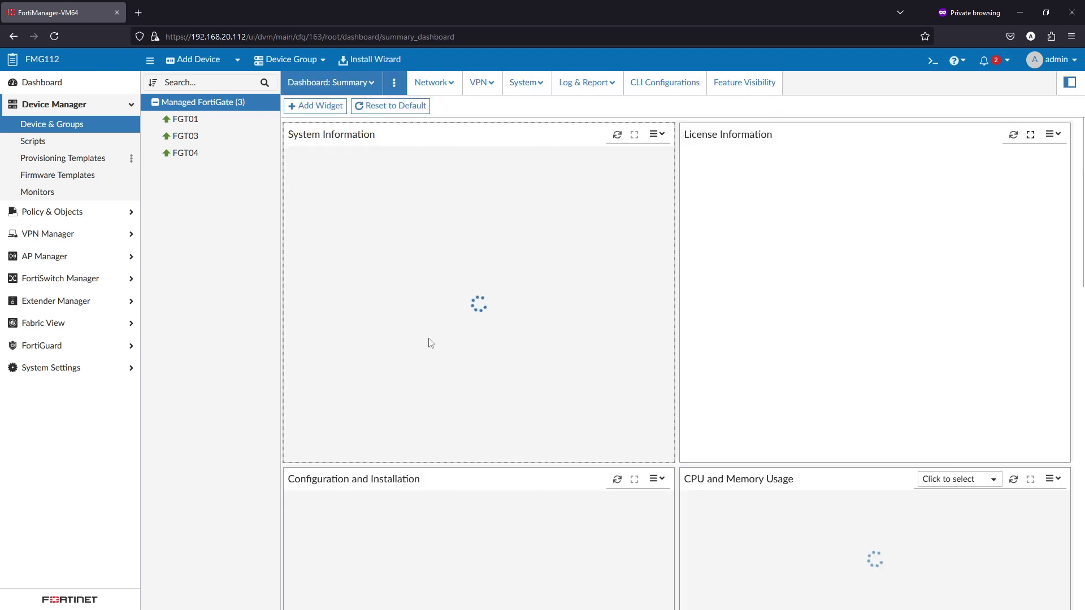
left_click(440, 87)
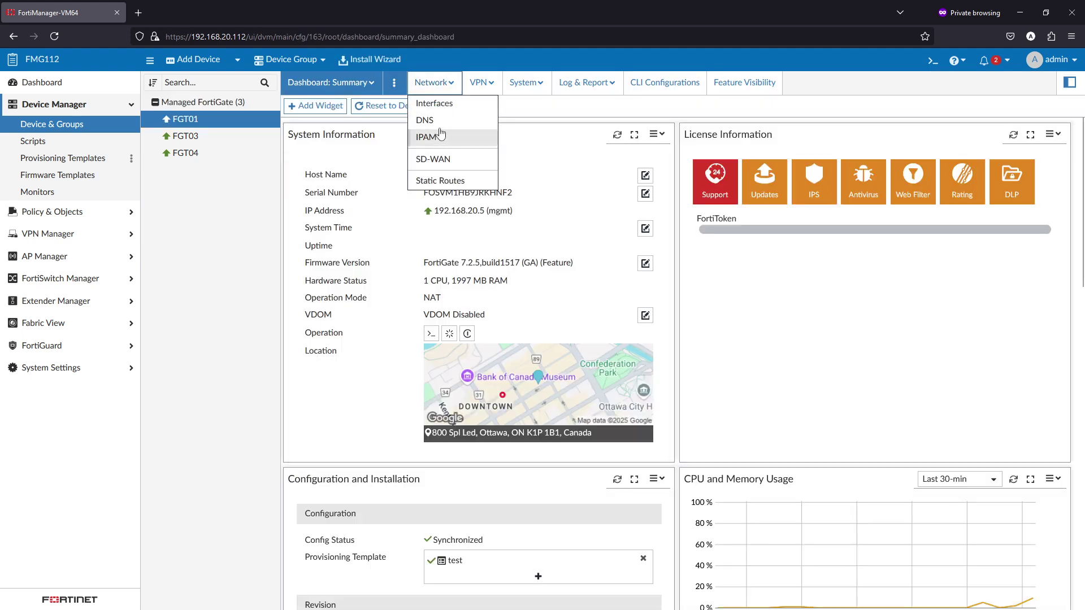
left_click(434, 121)
left_click_drag(511, 140, 465, 137)
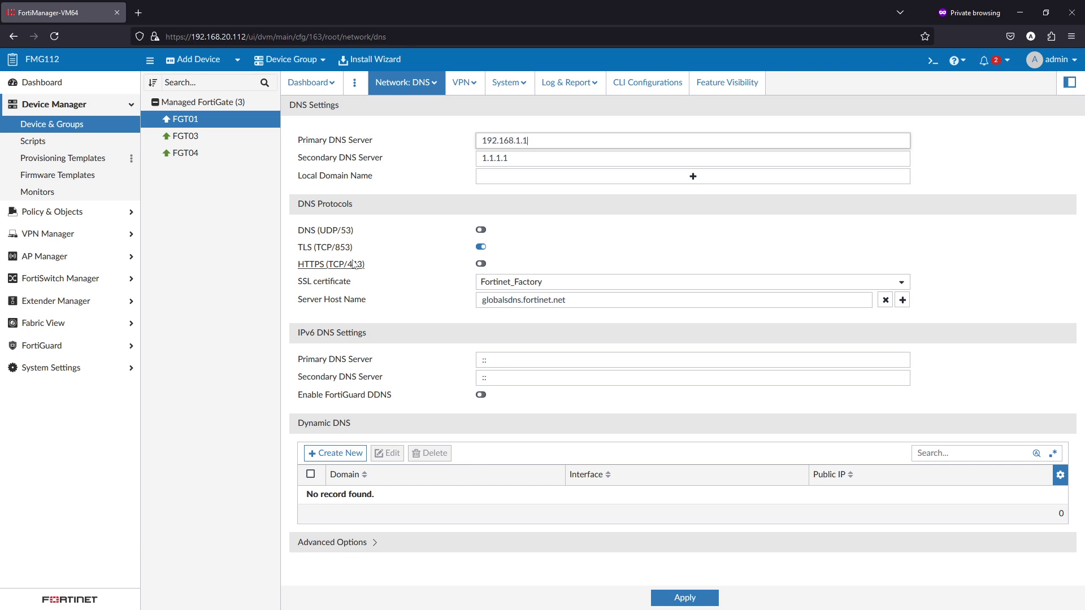
left_click(534, 143)
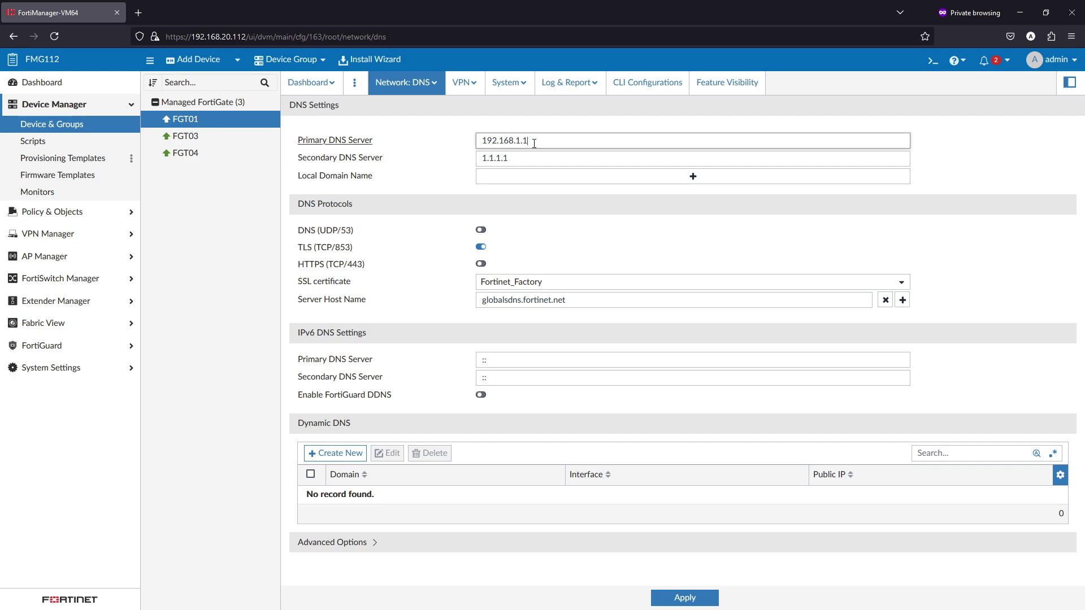
double_click(535, 142)
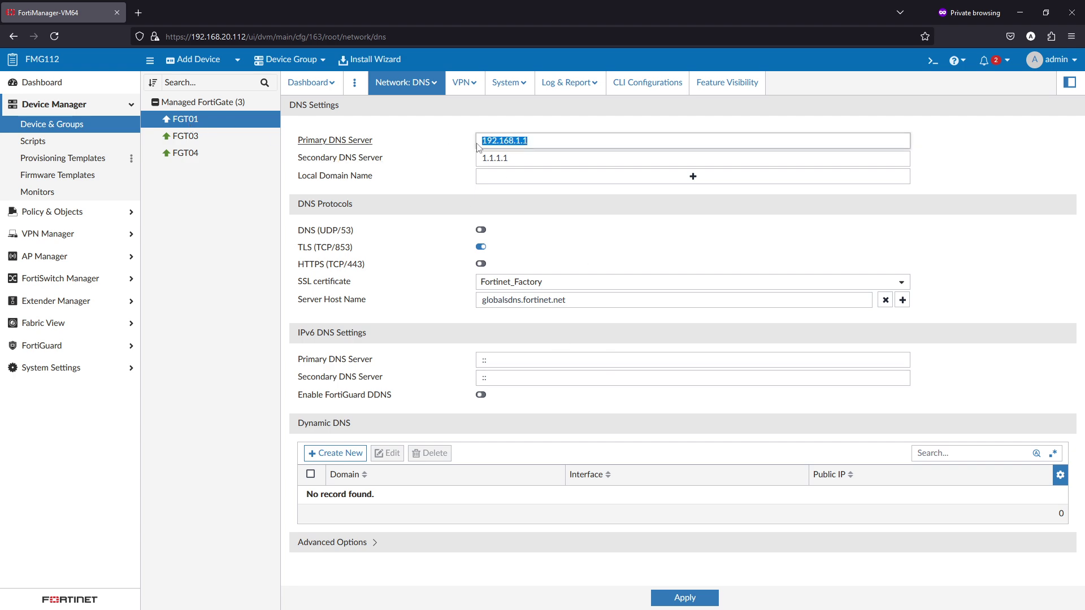
left_click(678, 597)
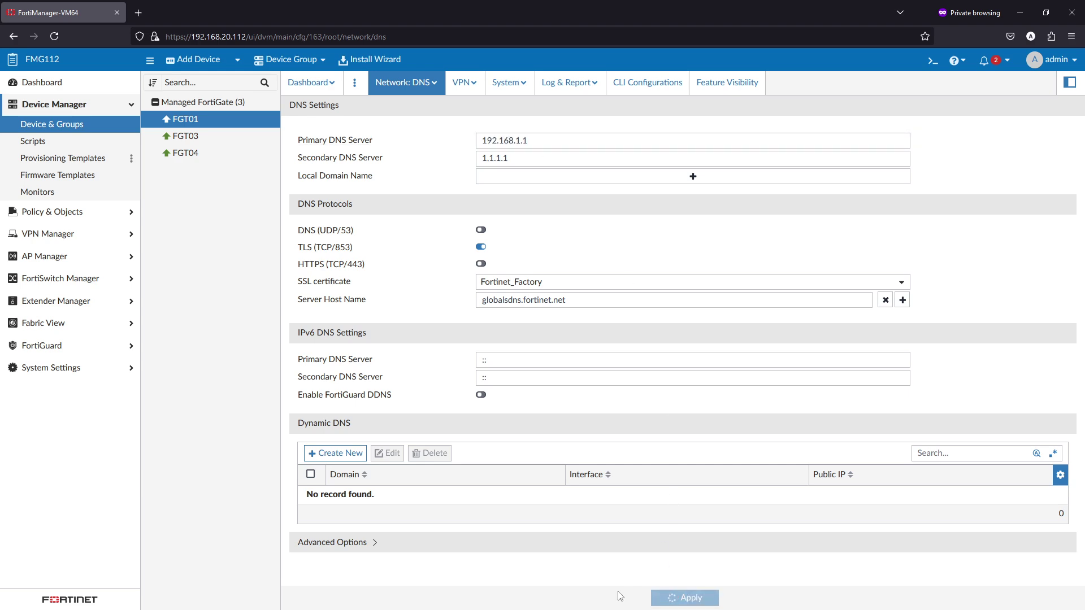
left_click(365, 60)
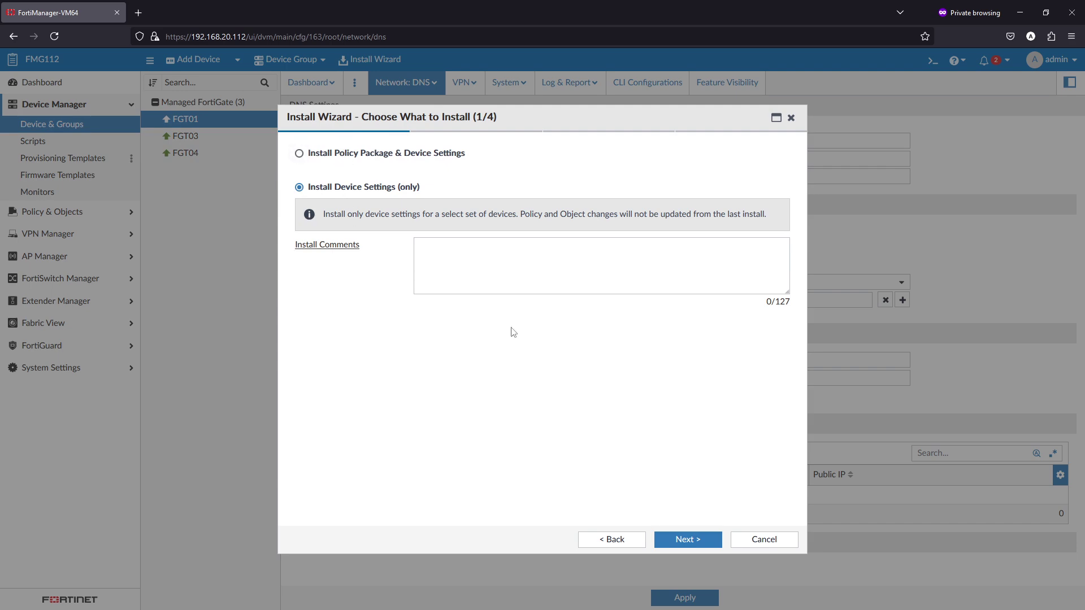
- Step through to FGT01's install preview, confirm it shows 'No preview', and cancel the install
left_click(689, 539)
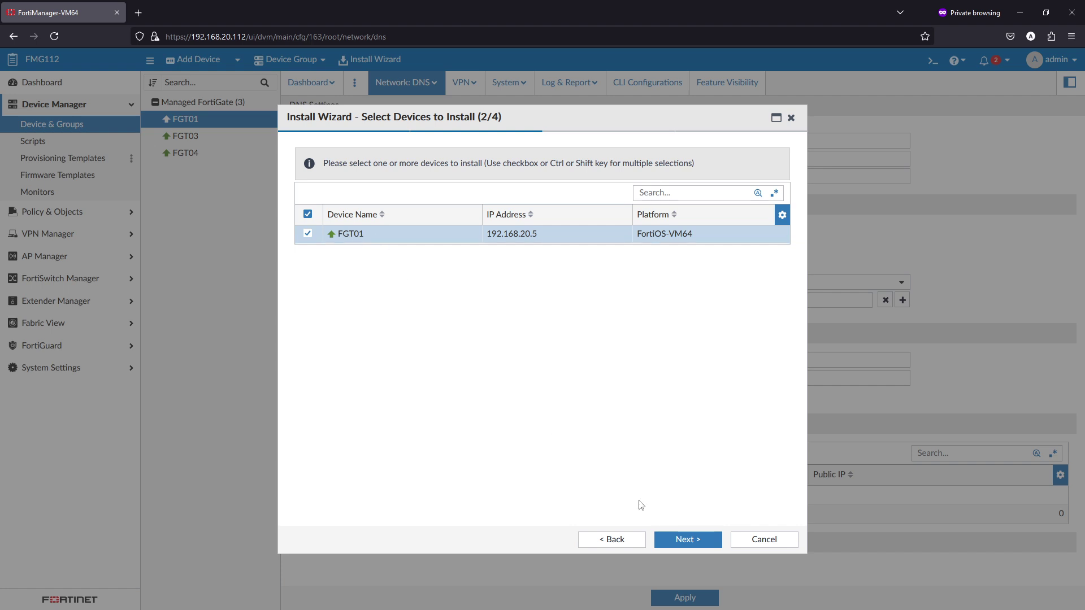
left_click(688, 540)
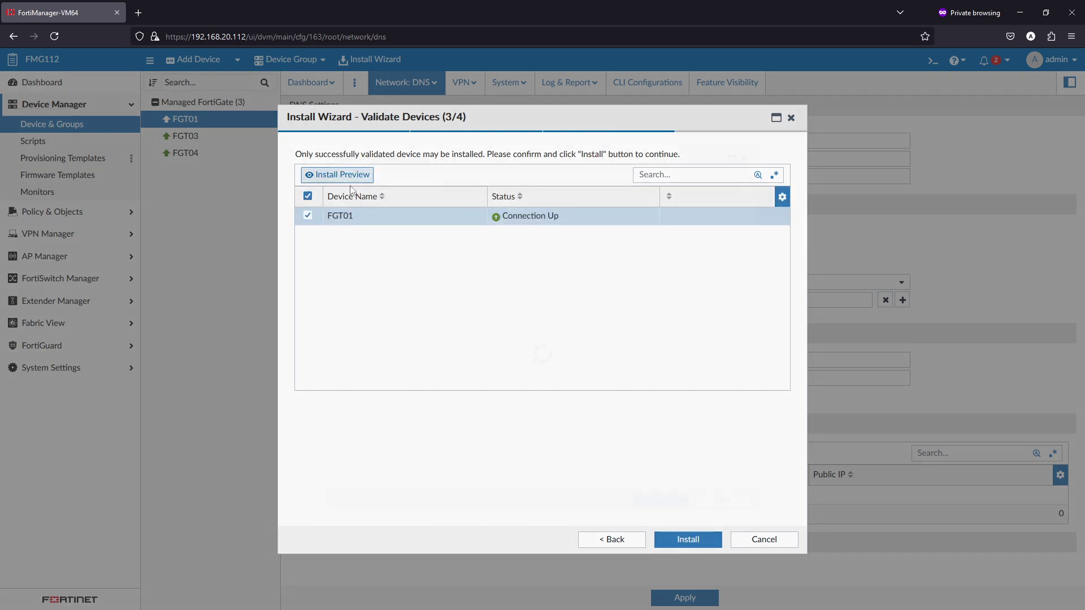
left_click(316, 187)
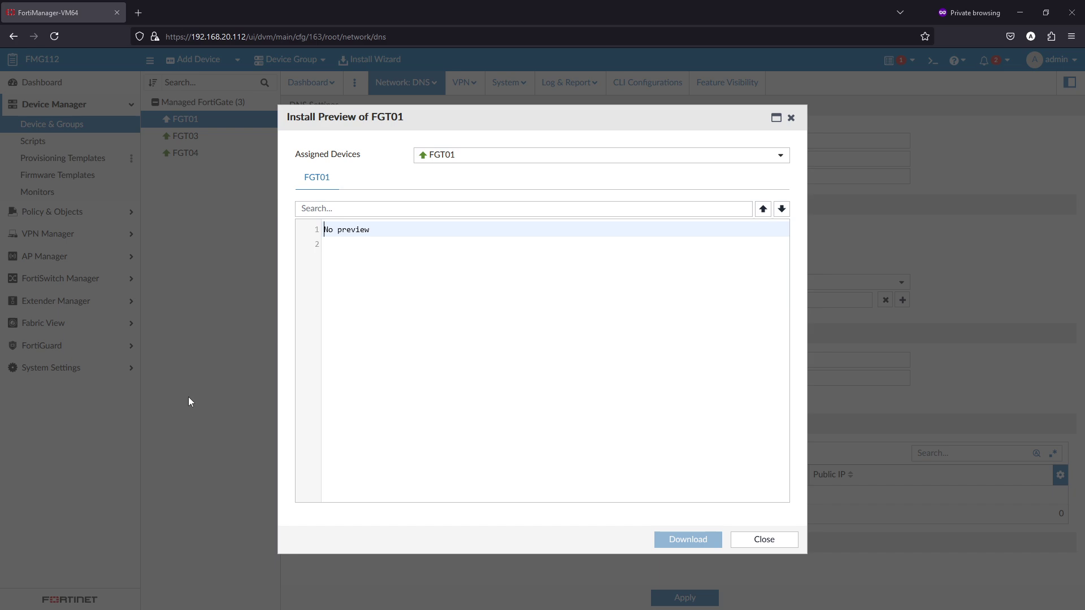
left_click(334, 234)
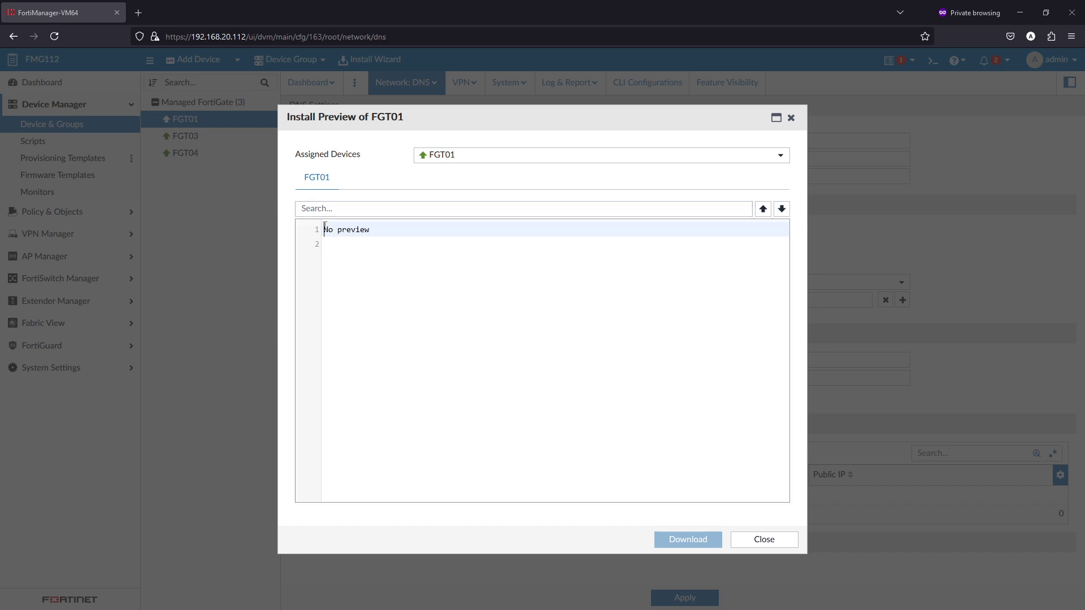
left_click_drag(325, 229, 386, 231)
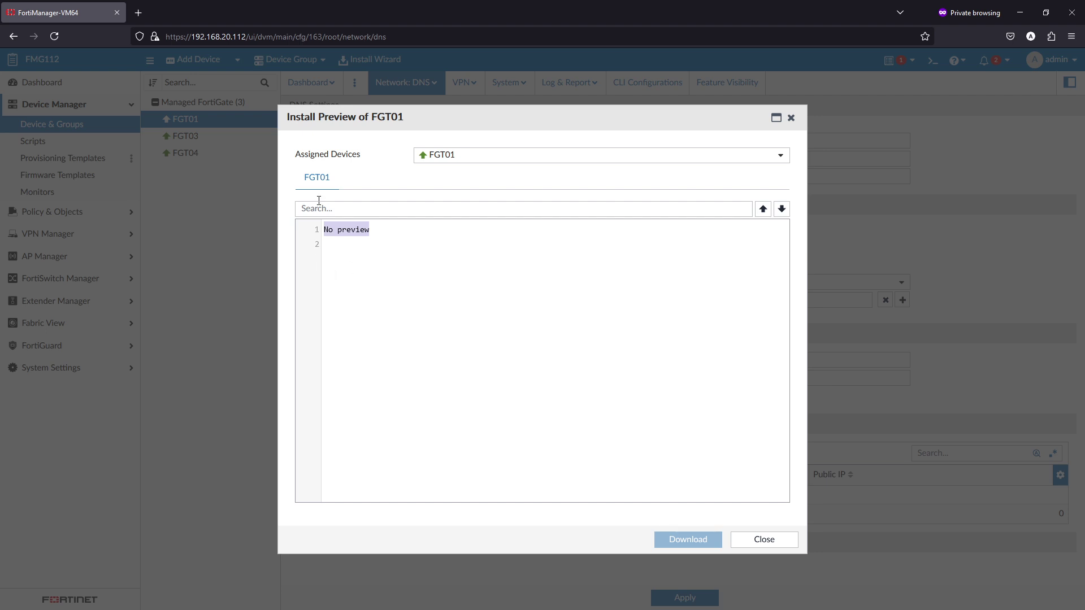
left_click(747, 541)
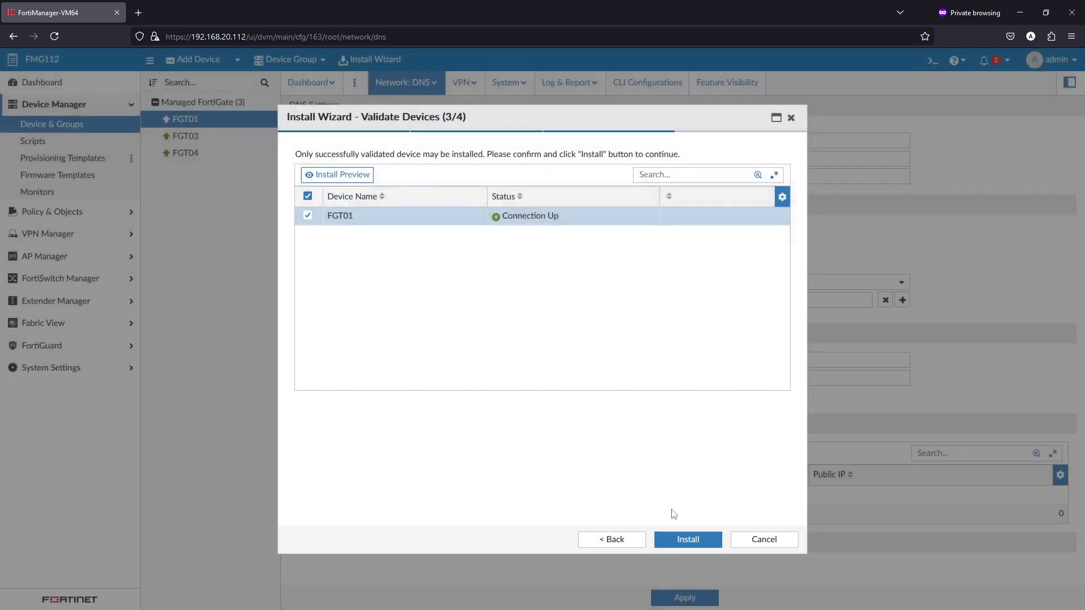
left_click(776, 540)
left_click_drag(534, 140, 484, 141)
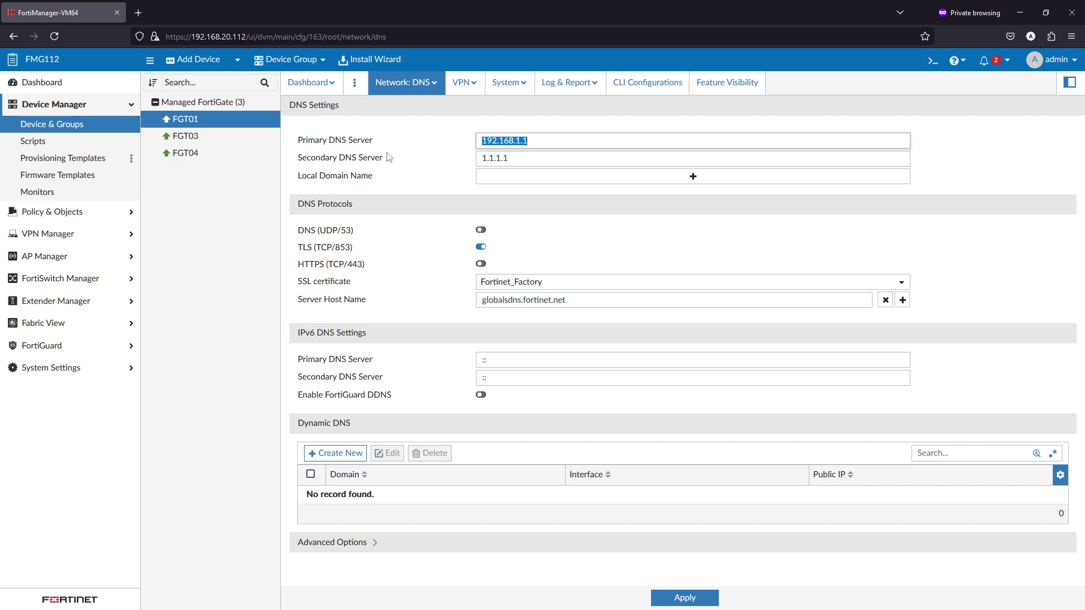
- Check FGT01's primary DNS value, then go to the Provisioning Templates list showing test
left_click(84, 162)
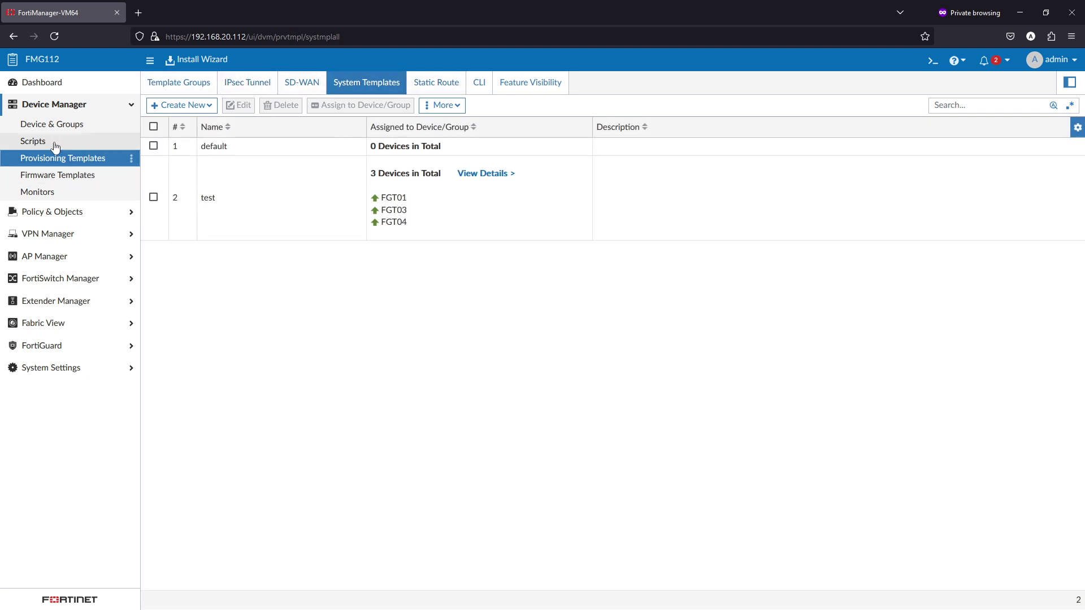
left_click(53, 124)
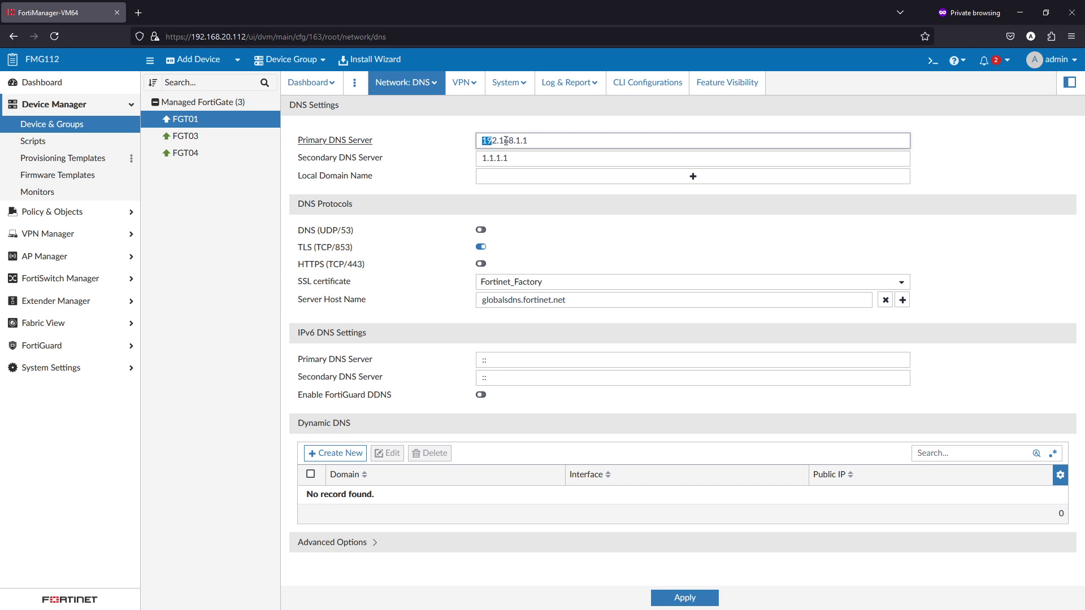
left_click_drag(506, 141, 531, 142)
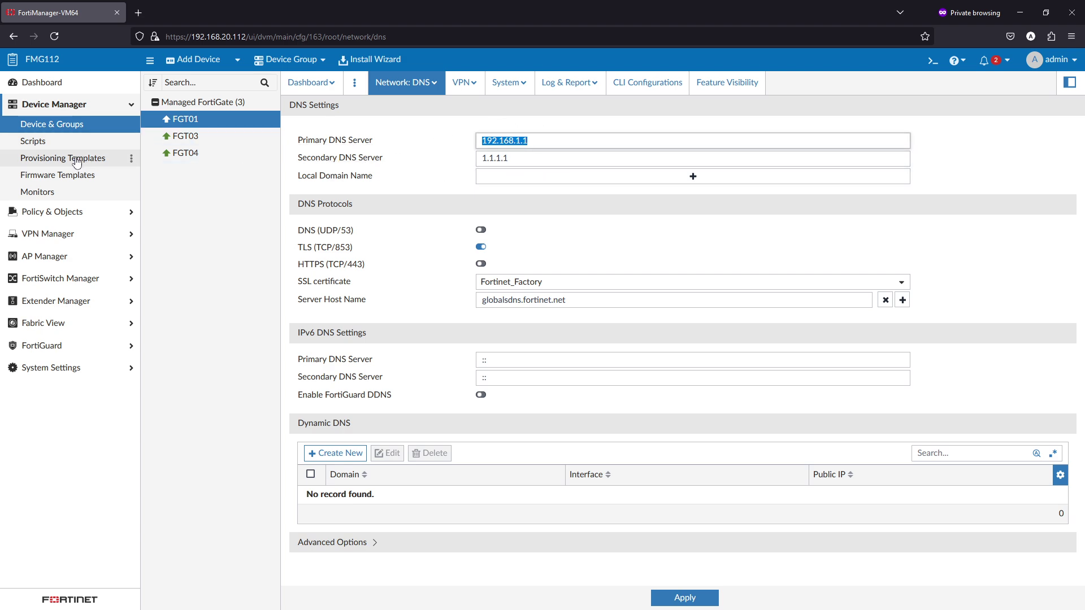
left_click(55, 161)
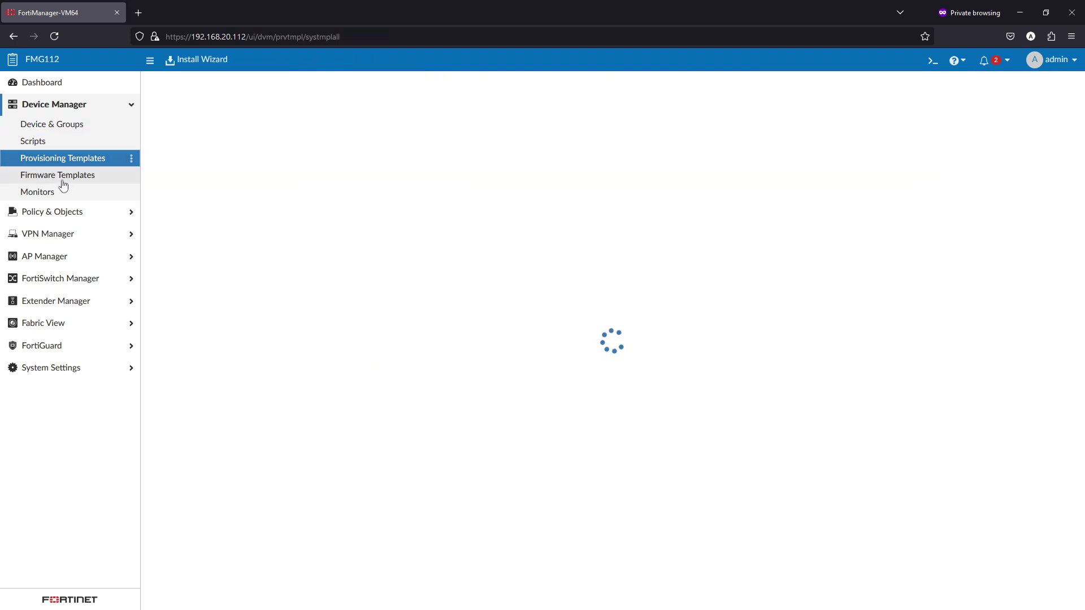
- Open the test template, verify DNS 8.8.8.8 and 1.1.1.1, and leave NTP disabled after trying it
double_click(220, 203)
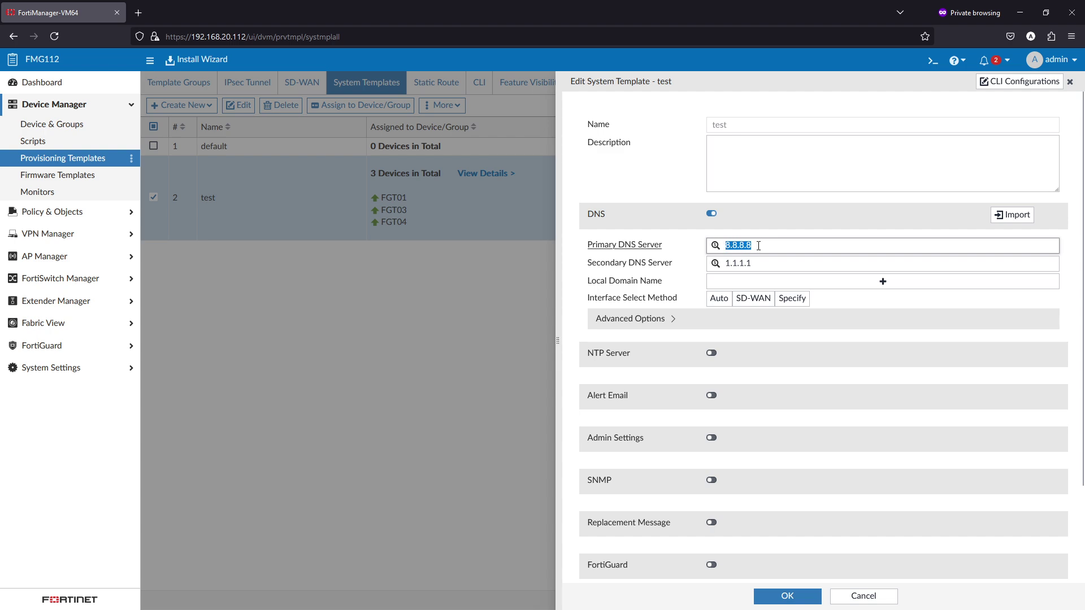
left_click(759, 243)
left_click(711, 354)
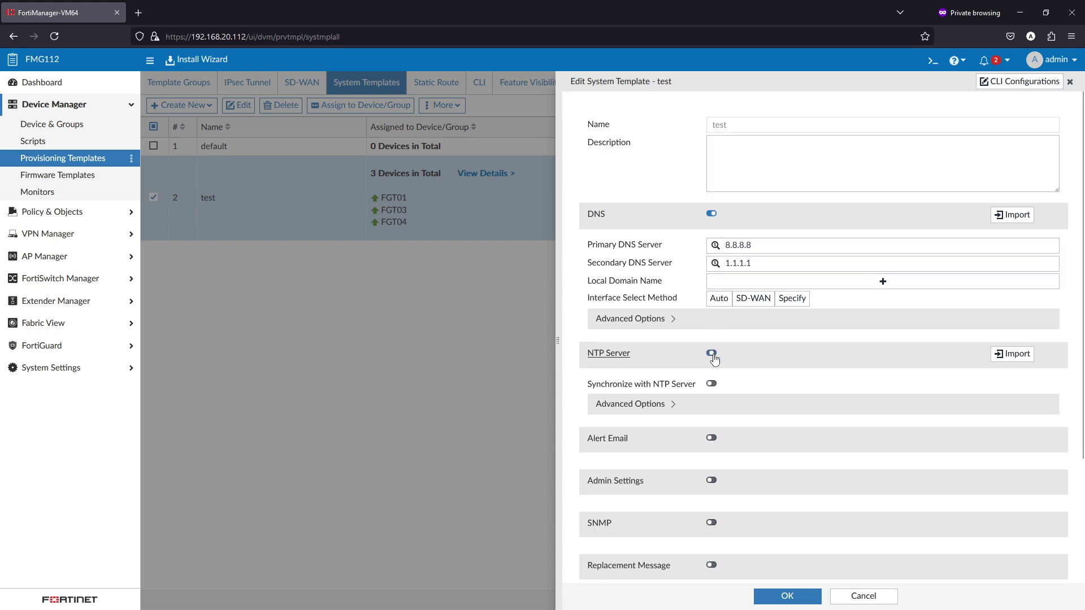
left_click(682, 408)
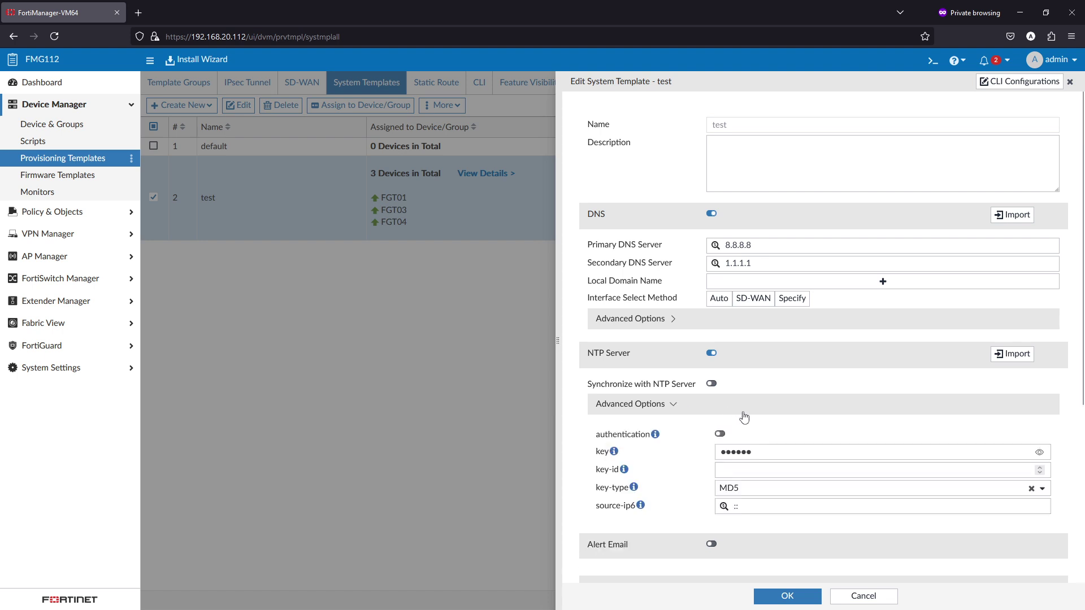
scroll(744, 414, "down", 3)
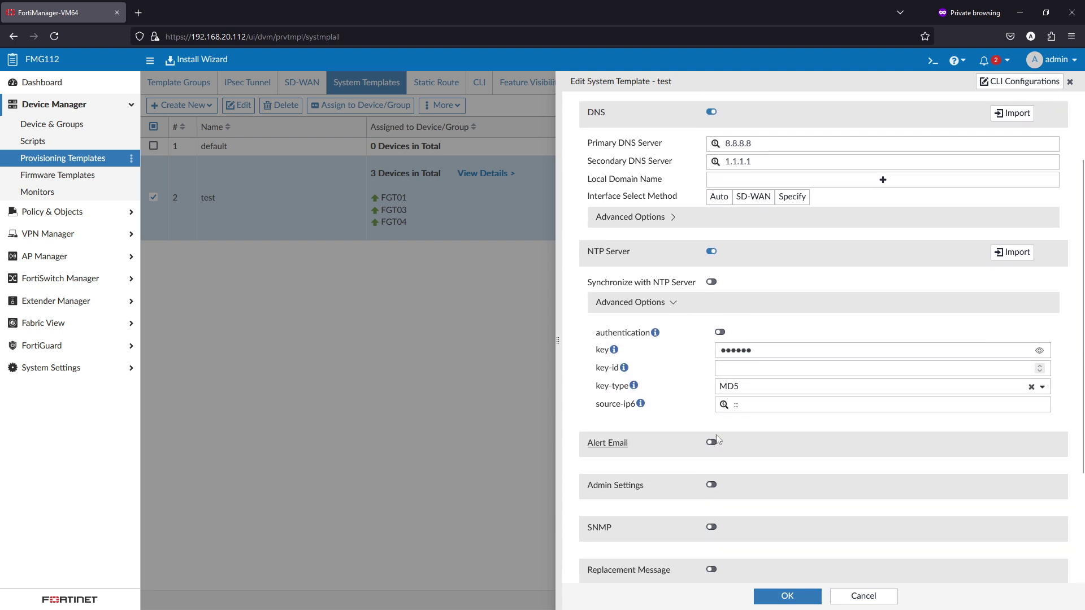
left_click(711, 251)
scroll(697, 319, "up", 3)
left_click(729, 245)
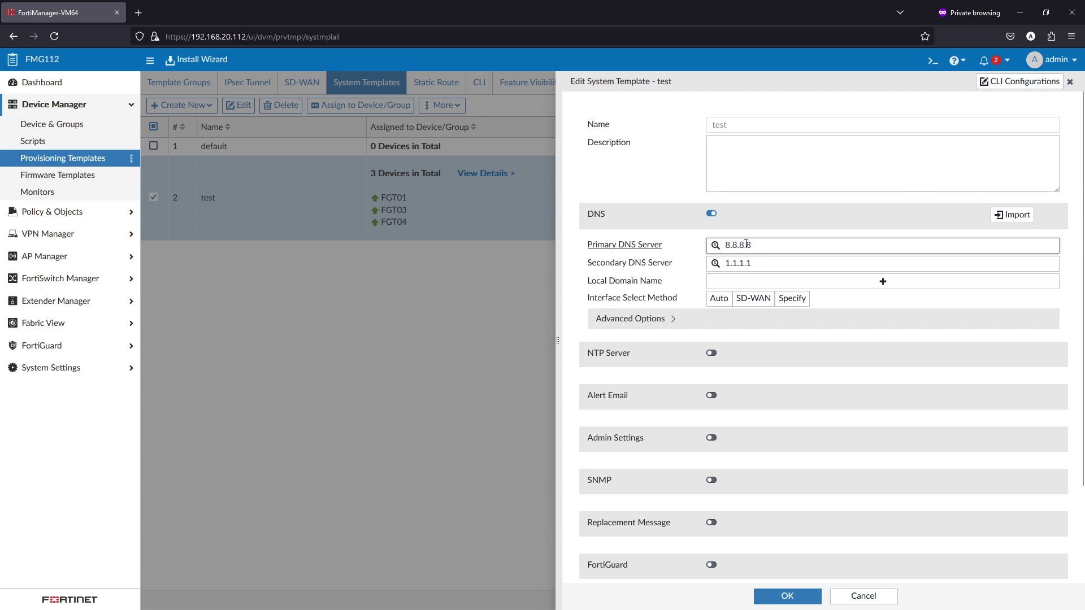
- Start a new metadata variable Dns1 from the primary DNS field, mapping FGT01 to 192.168.1.1
double_click(728, 247)
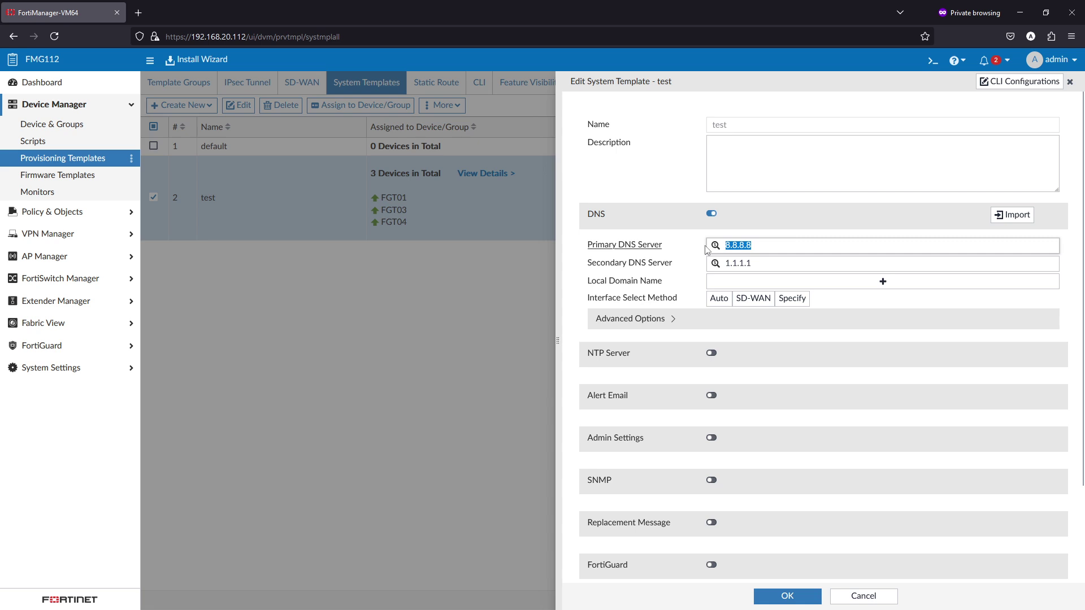
type("$")
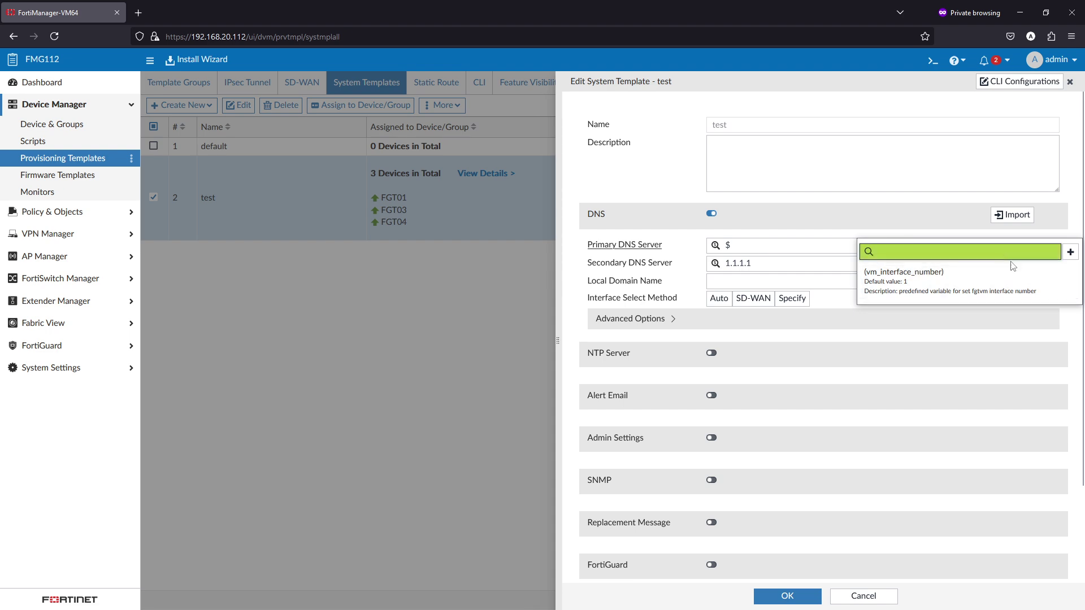
left_click(1071, 253)
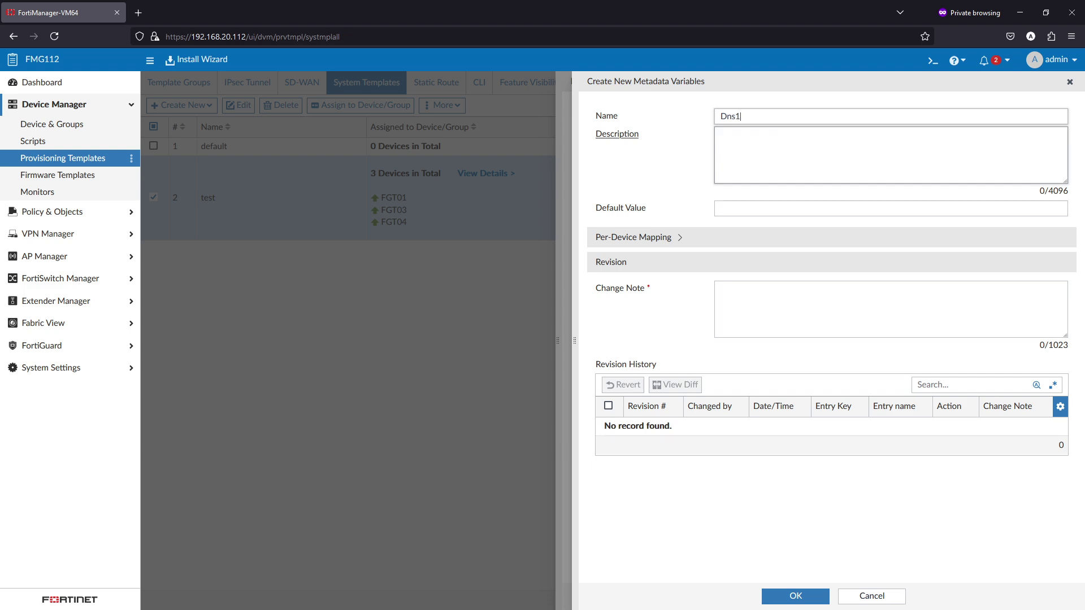
left_click(657, 239)
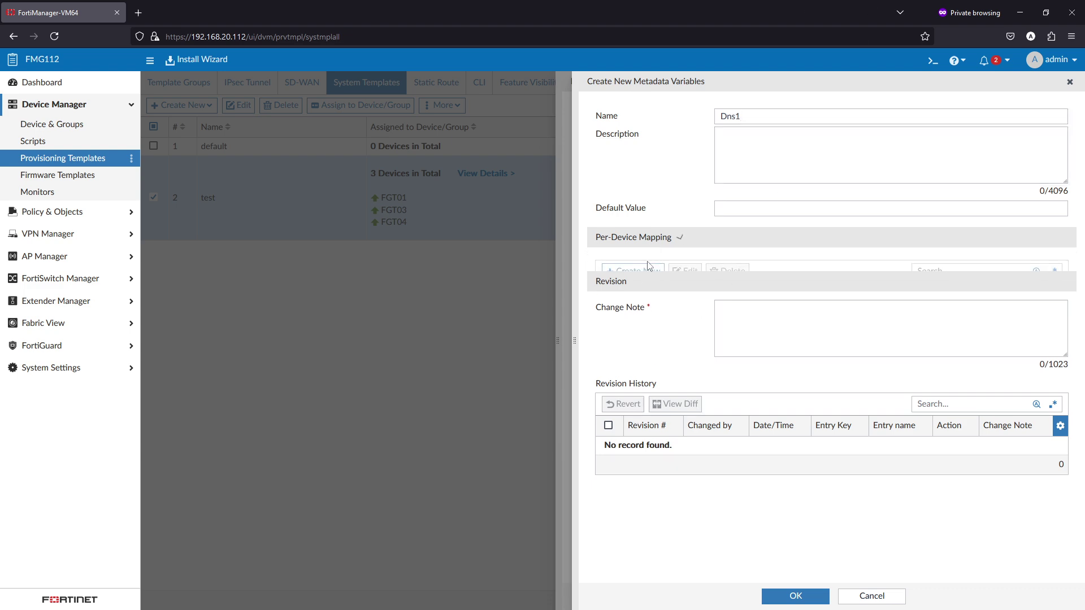
left_click(630, 273)
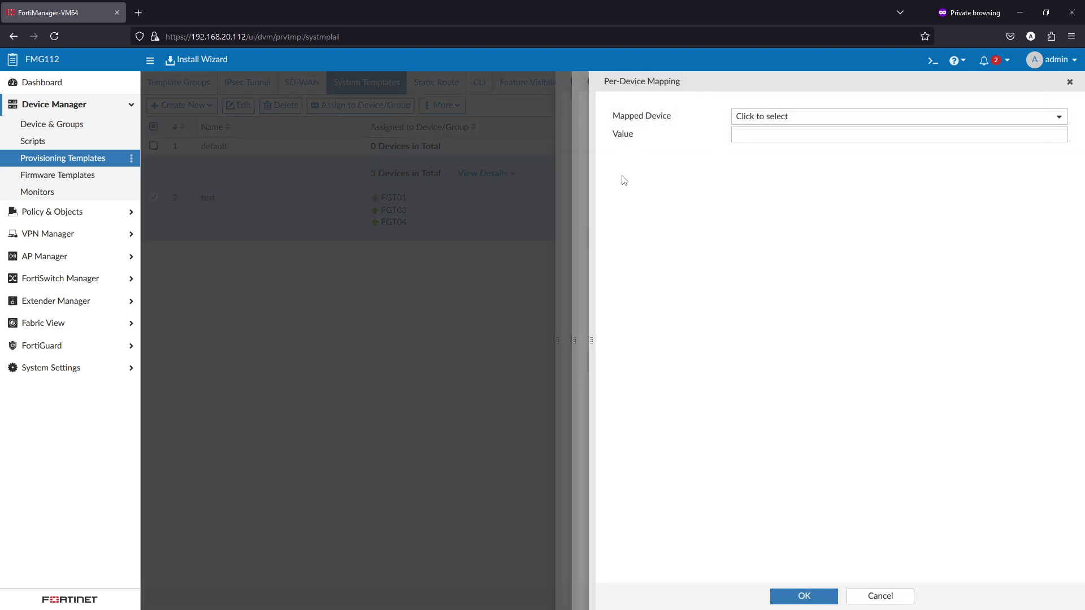
left_click(763, 118)
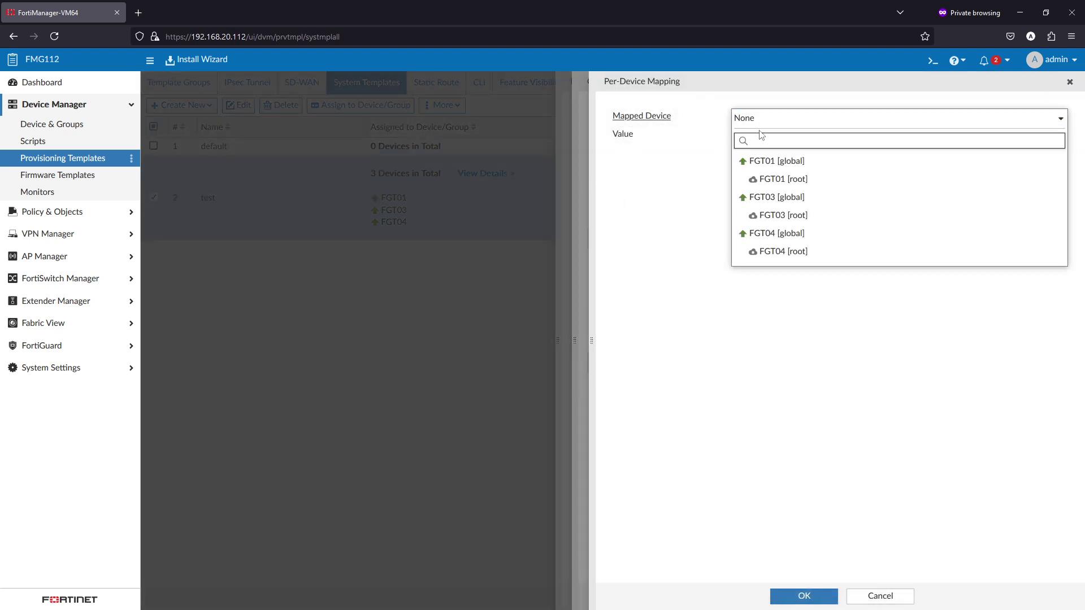
left_click(772, 163)
left_click(767, 134)
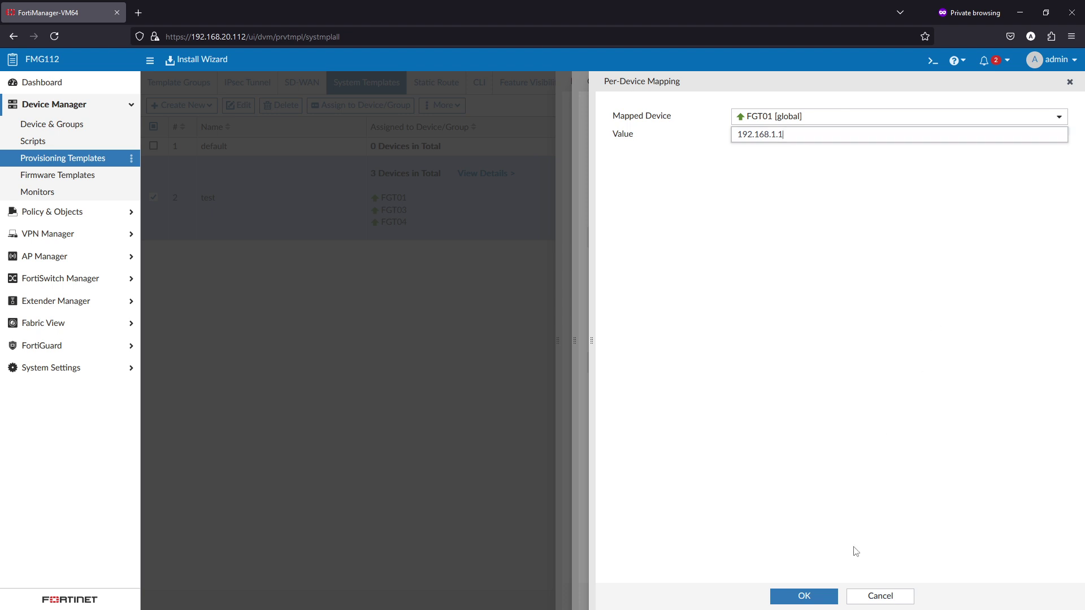
left_click(828, 596)
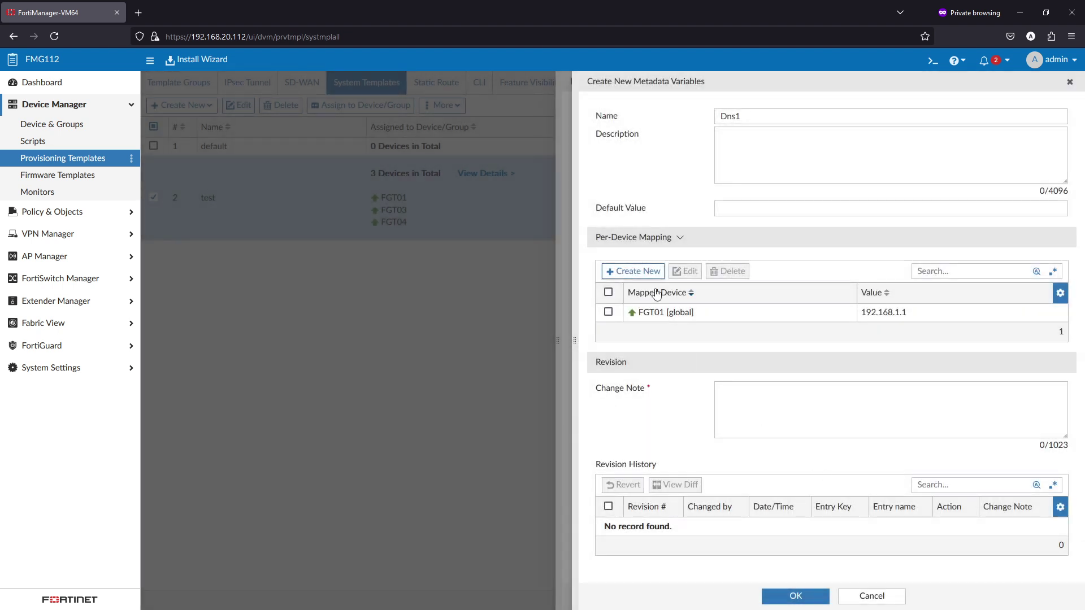
- Give Dns1 the default value 8.8.8.8, add a change note, and save it
left_click(724, 211)
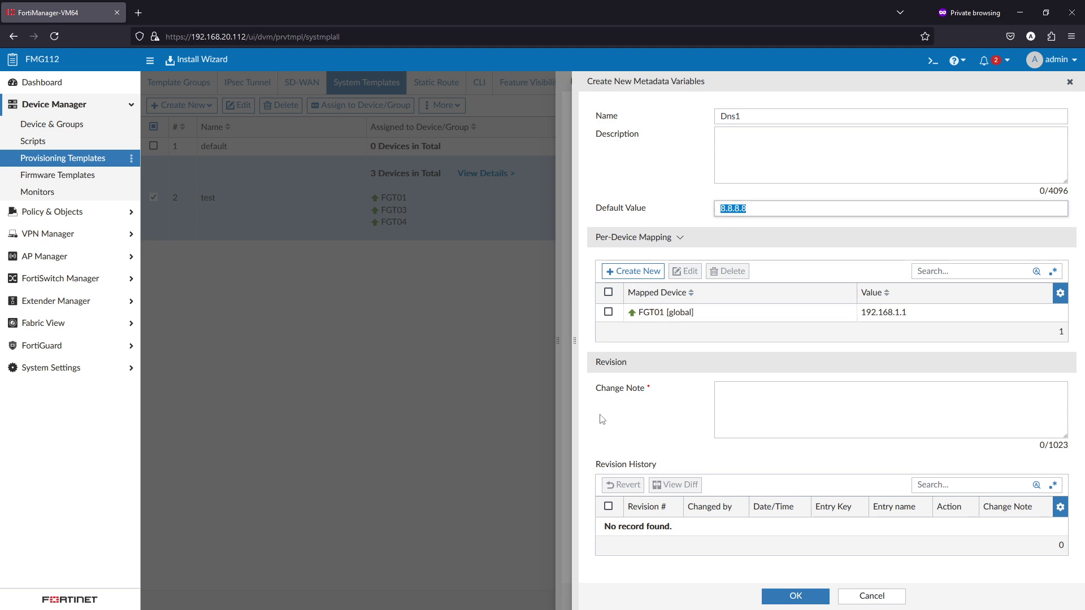
left_click(750, 424)
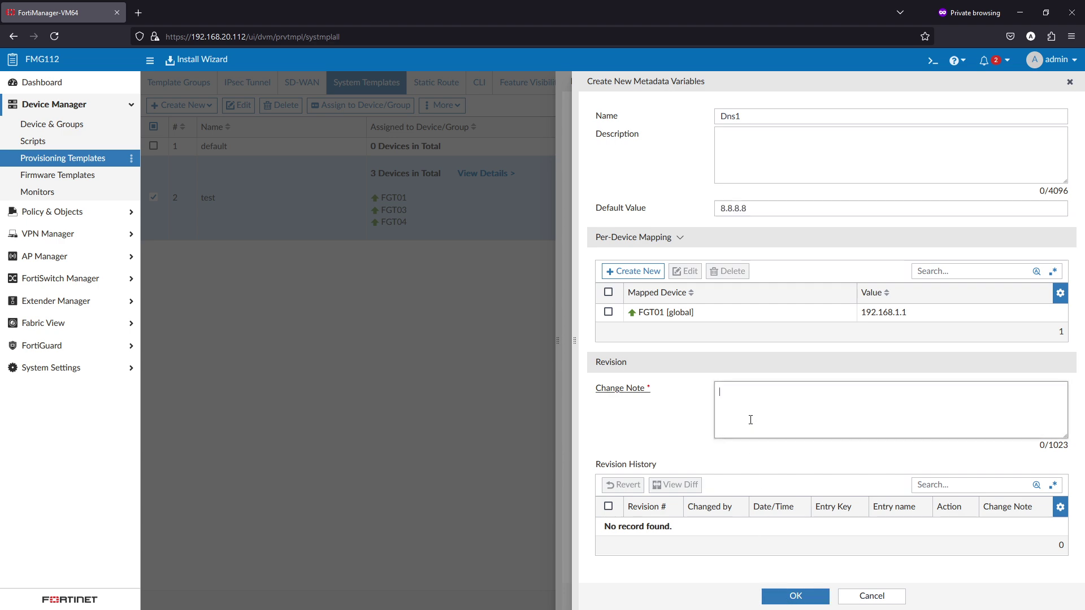
type("1")
left_click(795, 596)
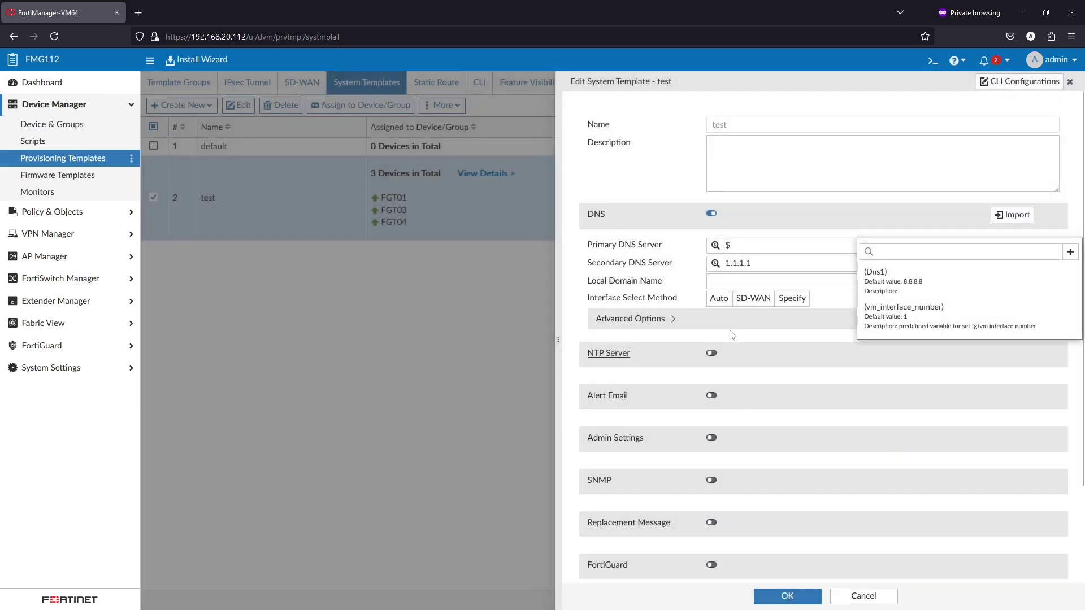
- Pick Dns1 so primary DNS reads $(Dns1), keeping secondary 1.1.1.1, and save the template
left_click(884, 280)
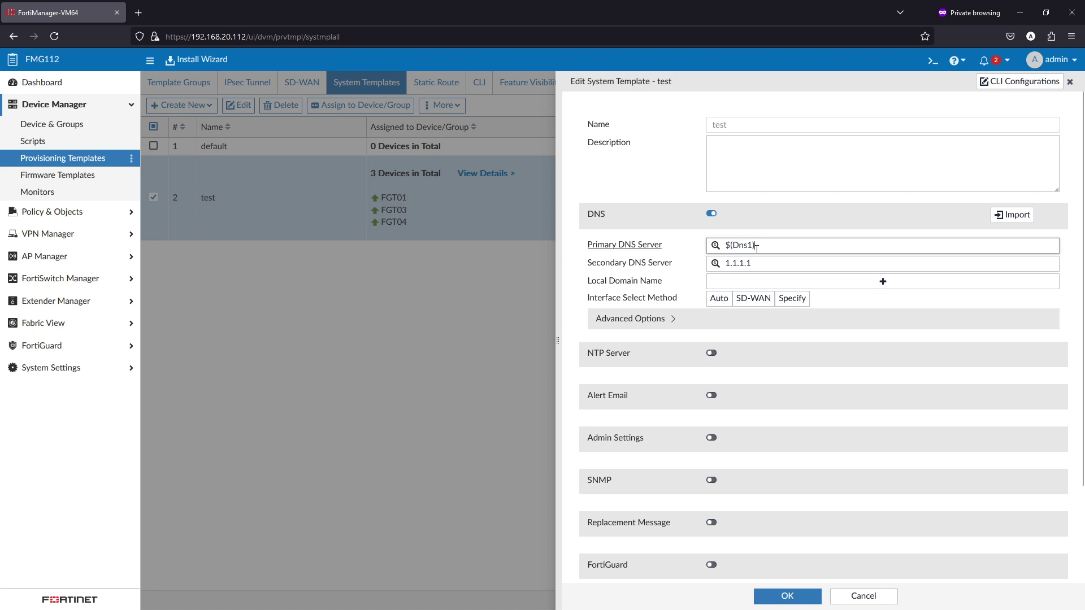
left_click_drag(763, 246, 721, 245)
left_click(756, 600)
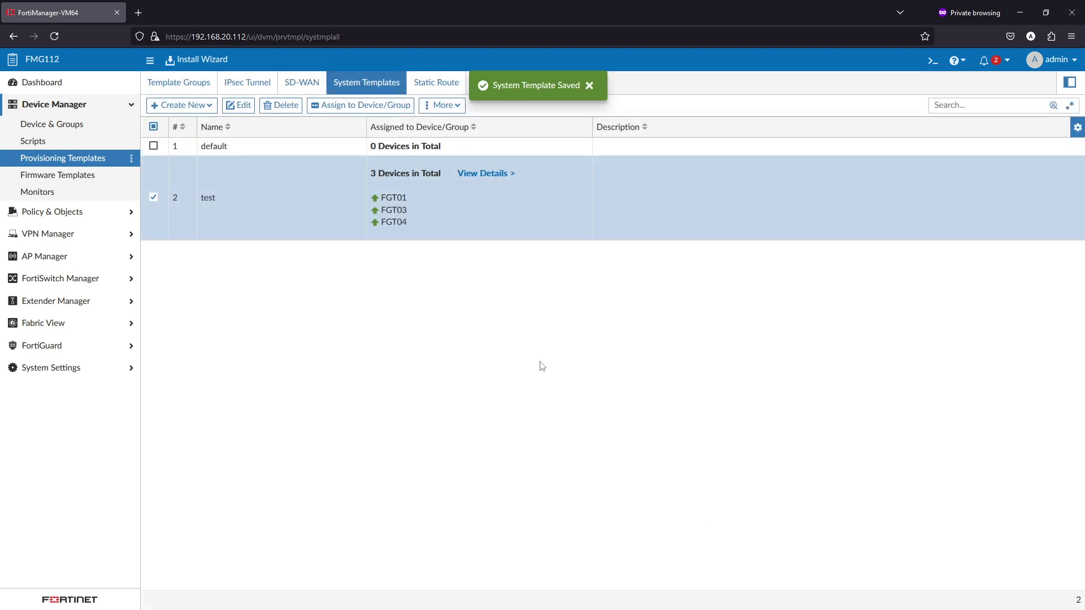
left_click(53, 212)
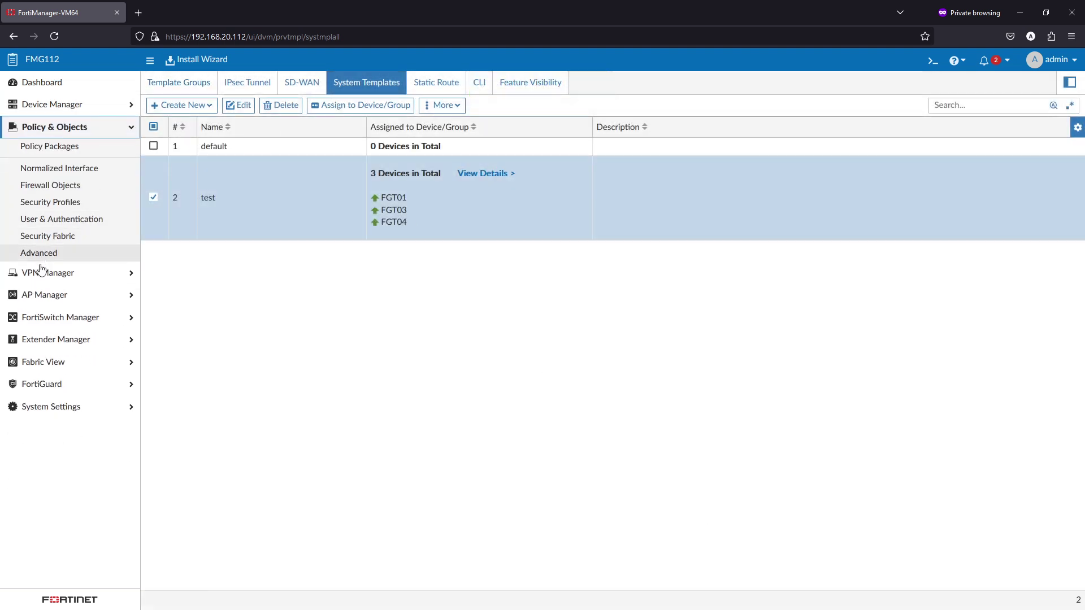
- Review the Dns1 variable in Policy & Objects > Metadata Variables without changing it
left_click(36, 254)
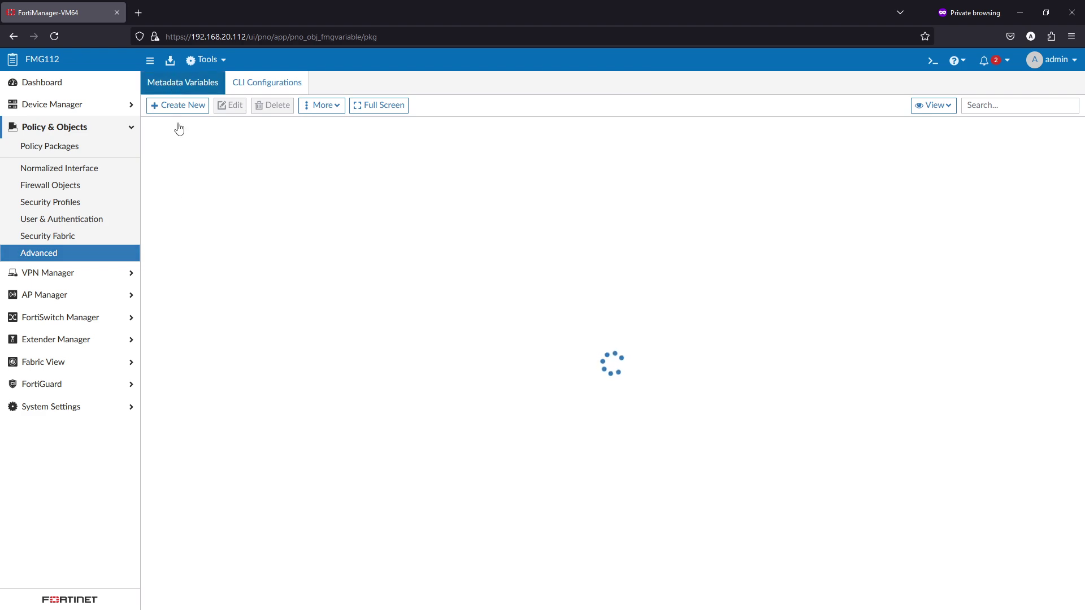
left_click(211, 147)
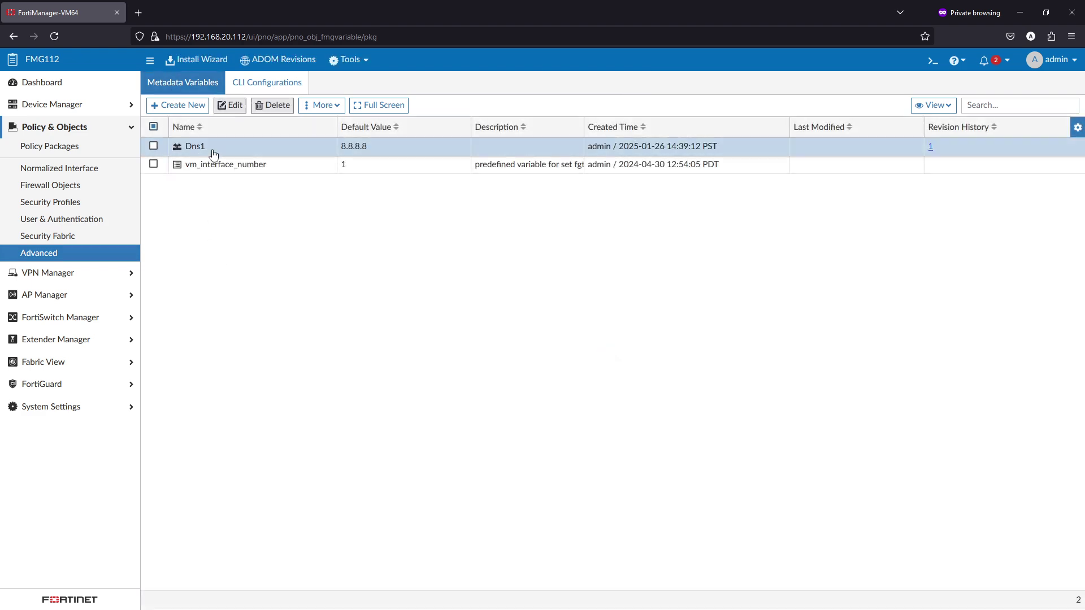
double_click(226, 148)
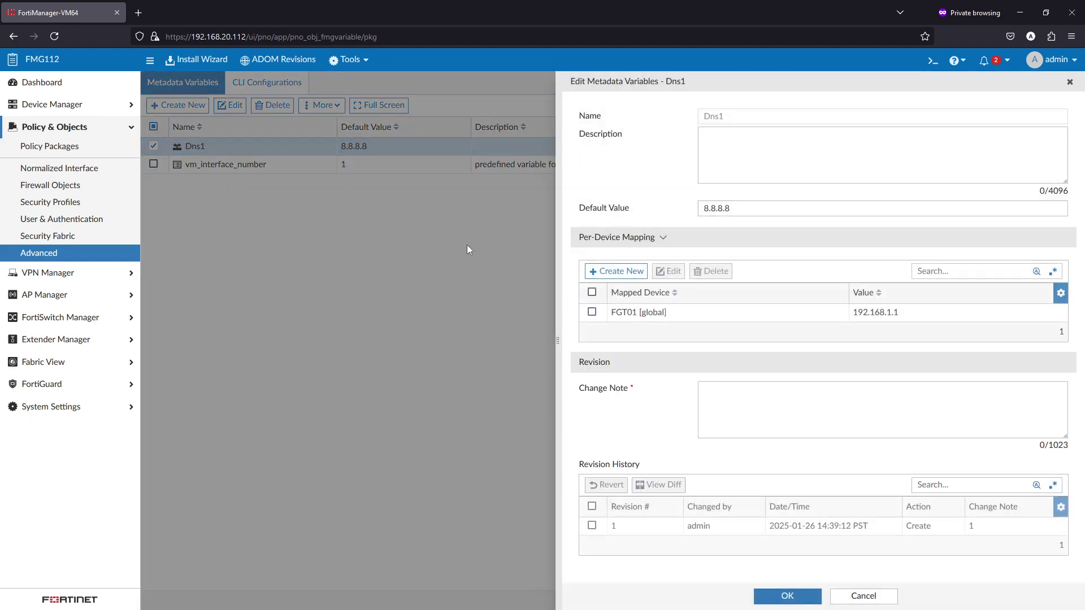
left_click(876, 601)
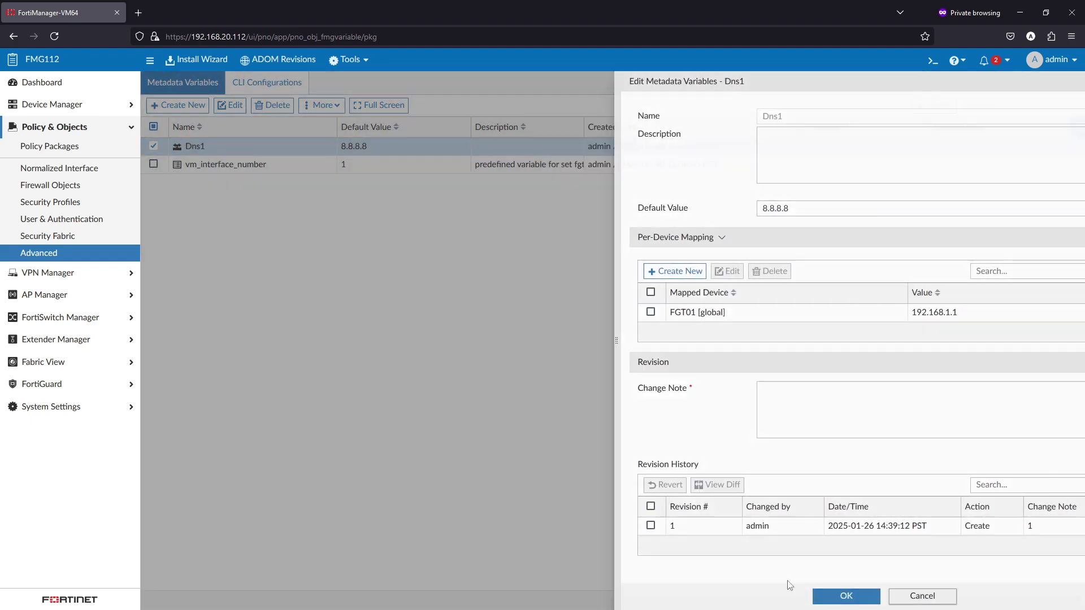
- Preview a device-settings-only install to FGT01, confirm 'set primary 192.168.1.1', then cancel
left_click(202, 60)
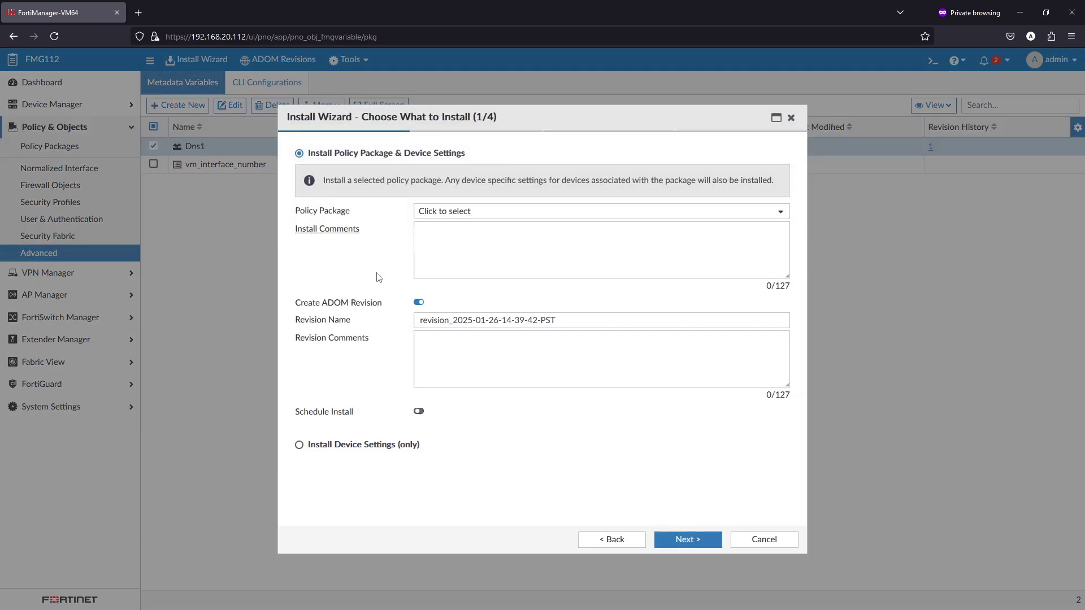
left_click(354, 445)
left_click(674, 535)
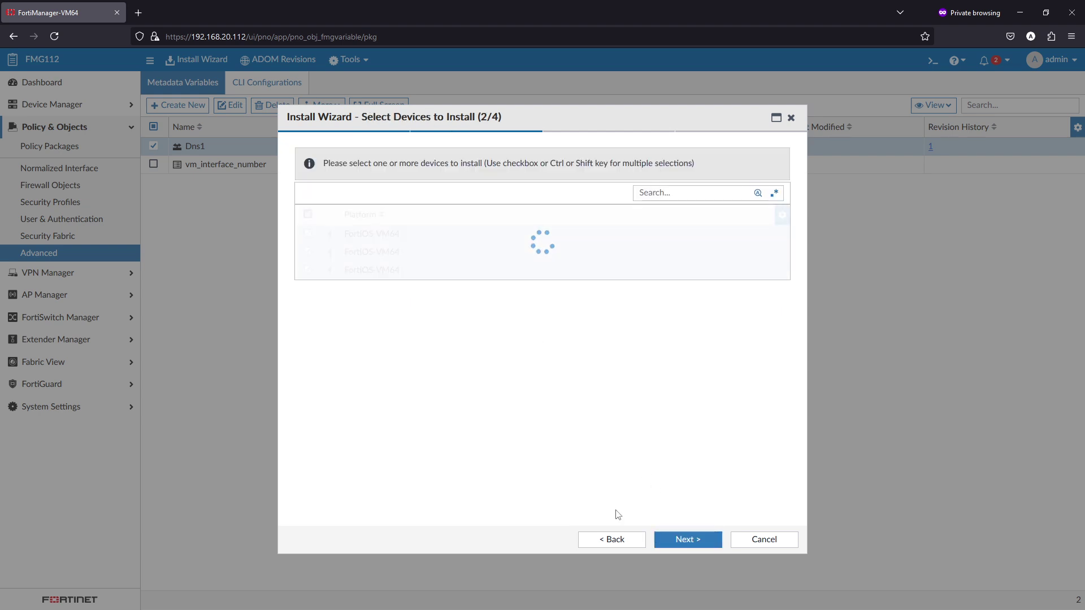
left_click(308, 215)
left_click(308, 233)
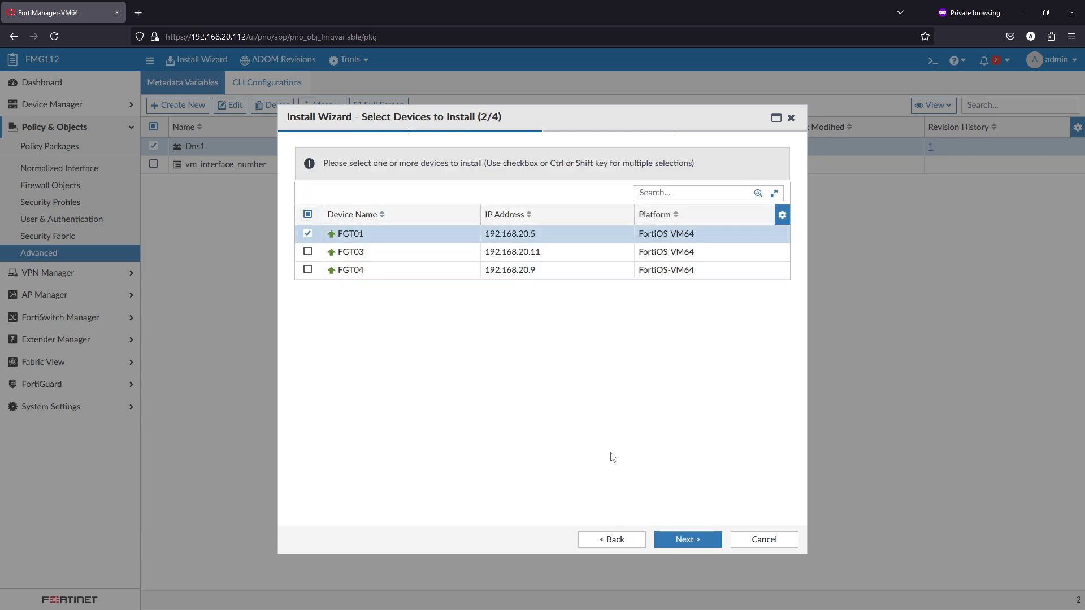
left_click(683, 539)
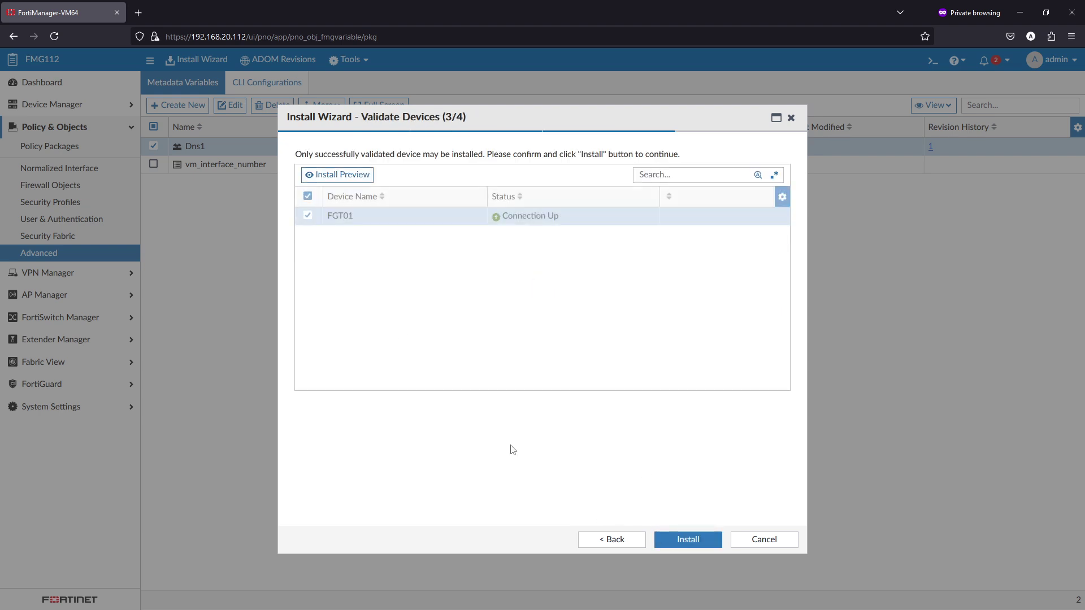
left_click(337, 174)
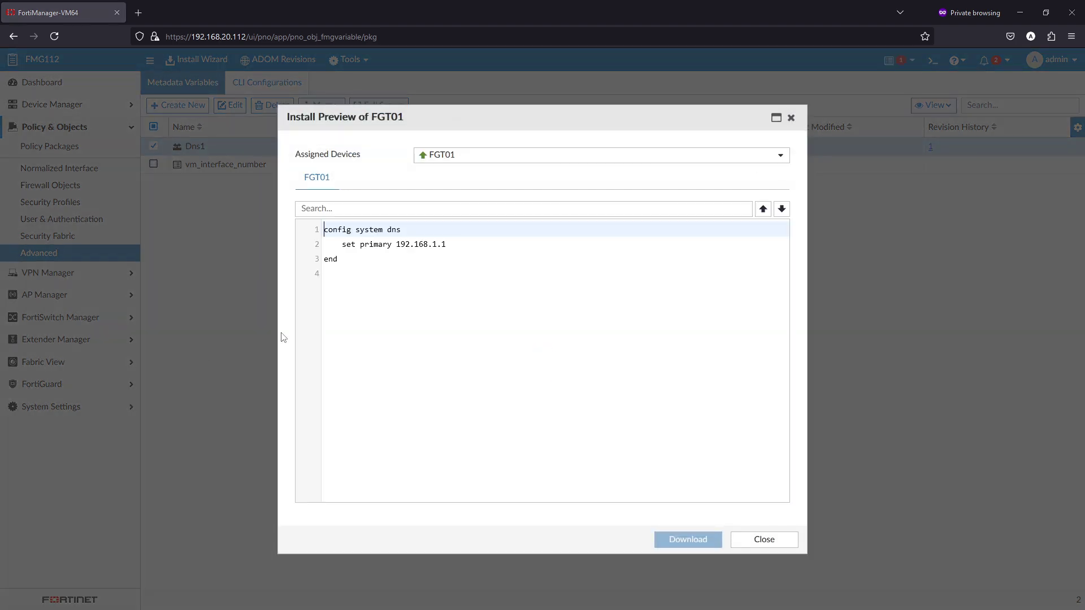
left_click_drag(342, 244, 446, 245)
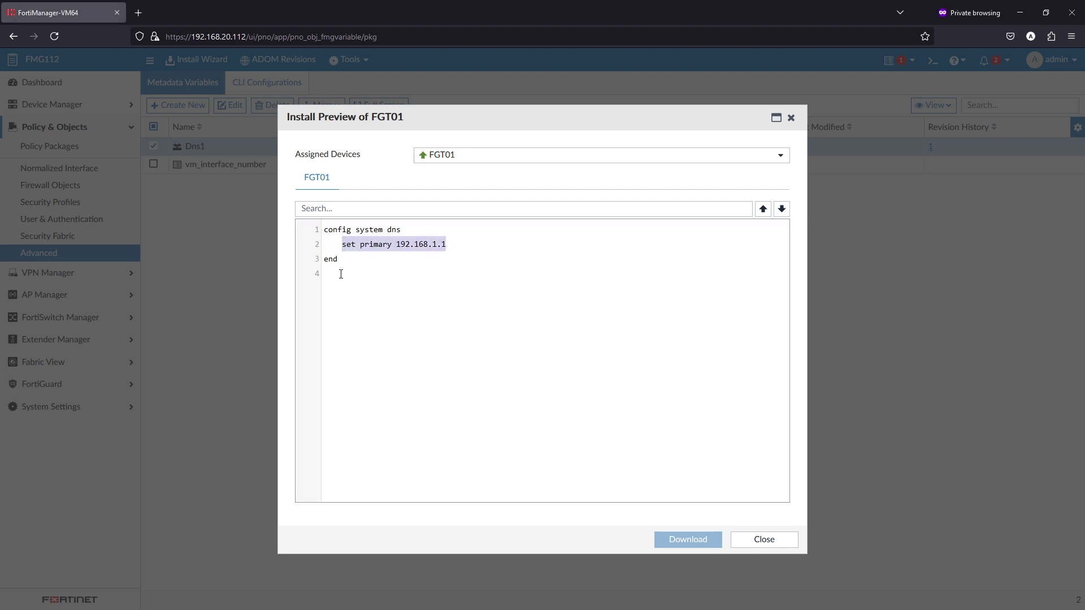
left_click(750, 543)
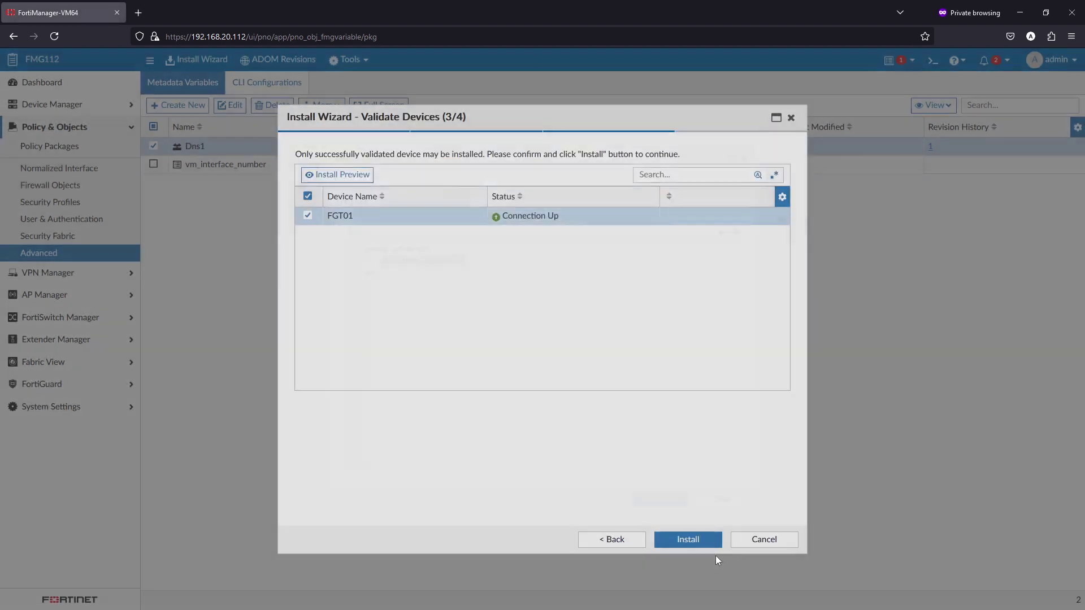
left_click(757, 542)
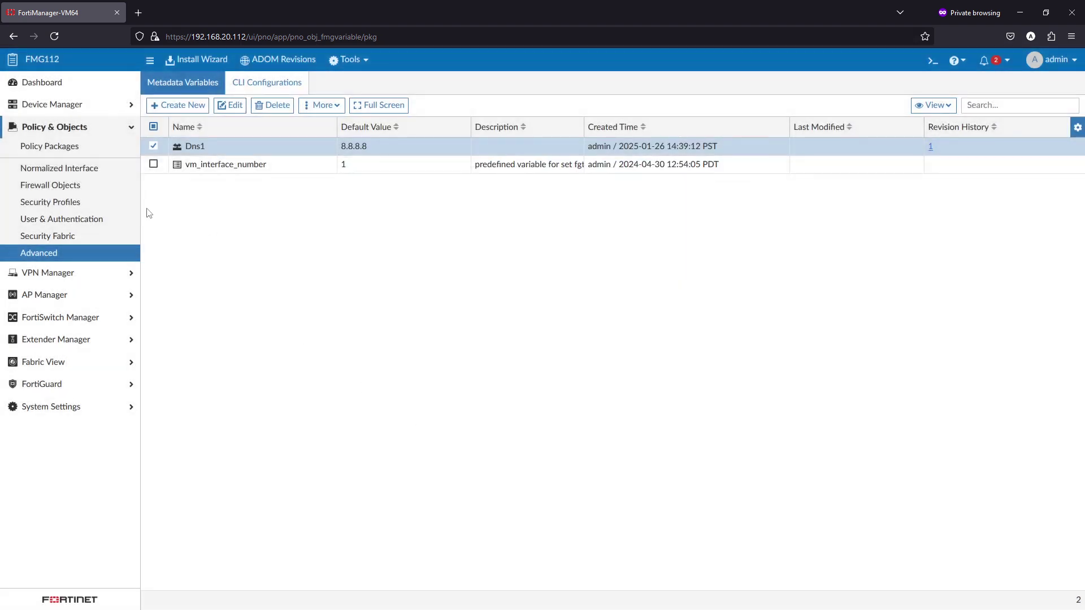
- Check the test template's $(Dns1) primary DNS, close it unchanged, then view FGT01's DNS settings
left_click(50, 104)
left_click(54, 160)
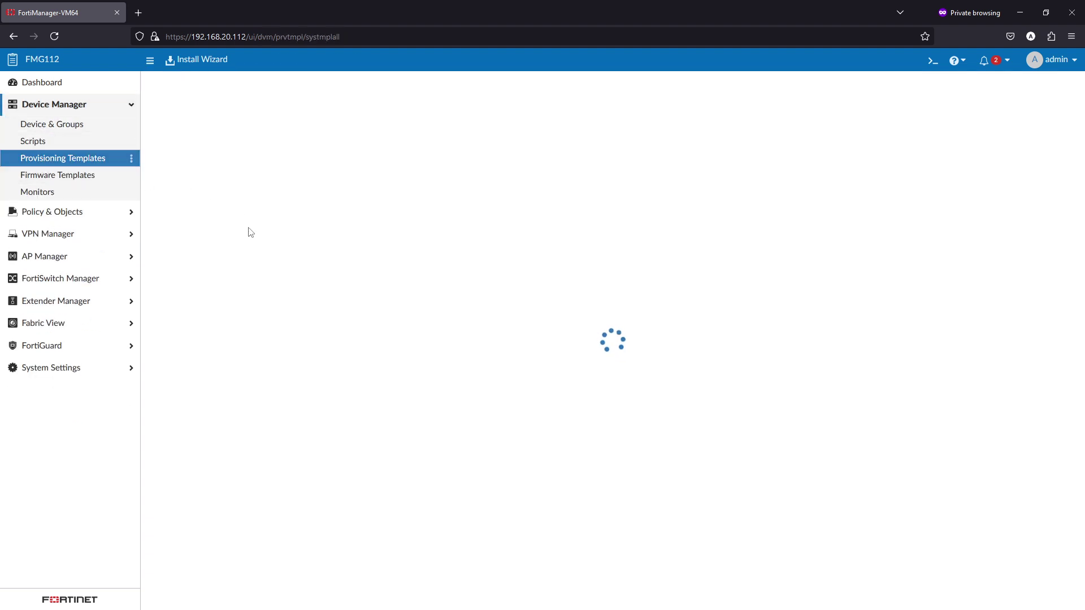
double_click(210, 201)
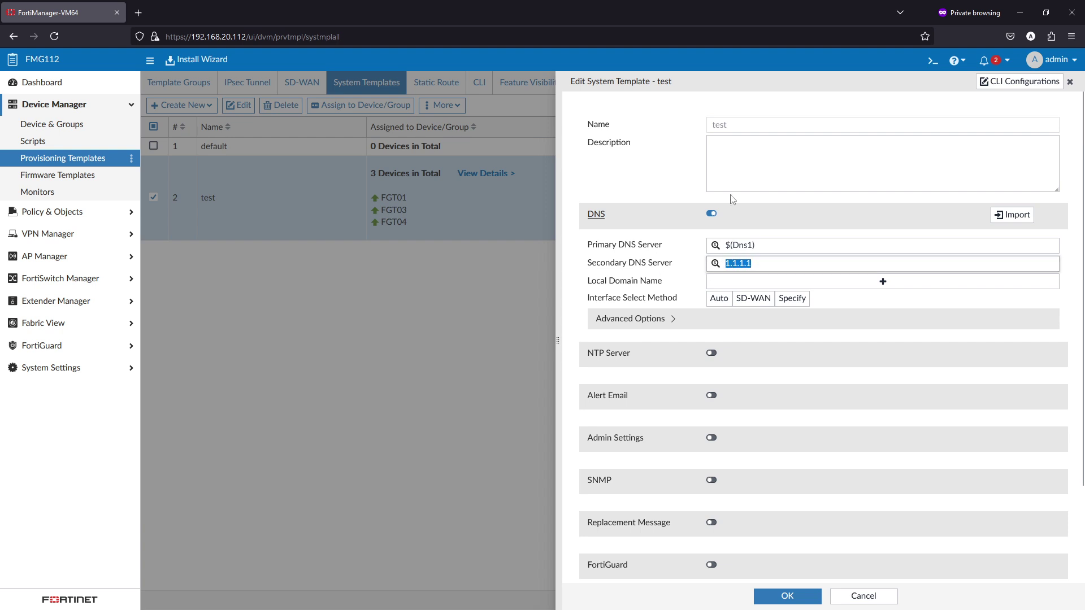
left_click(729, 245)
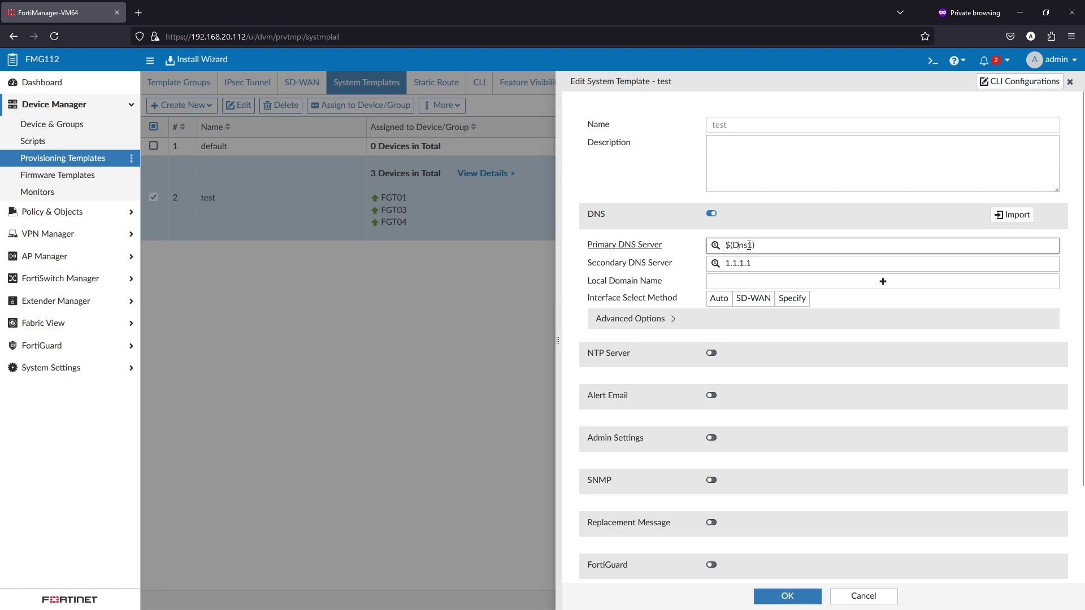
left_click(860, 596)
left_click(52, 124)
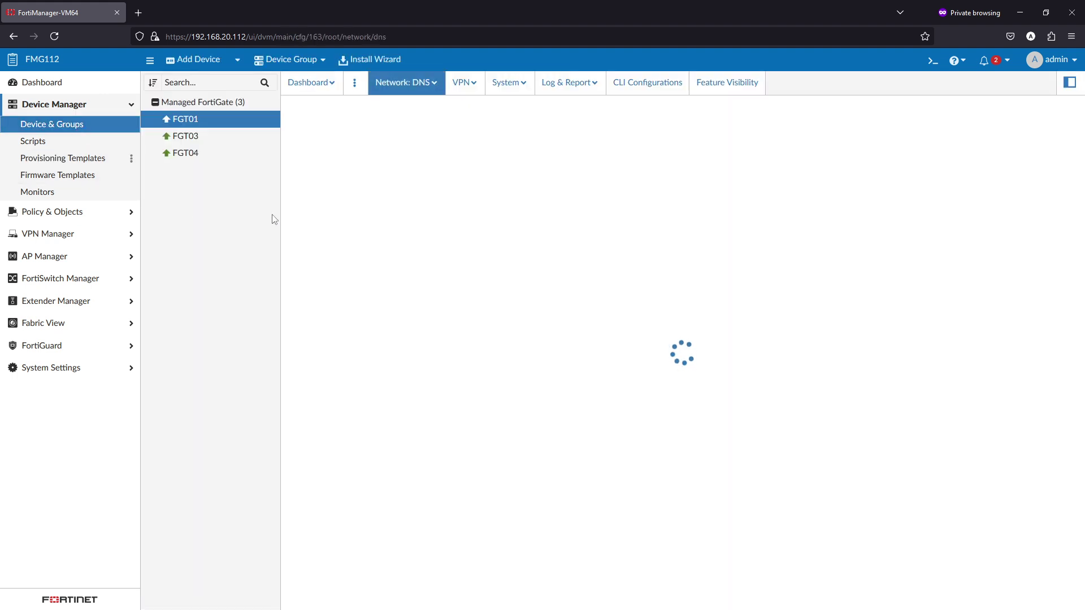